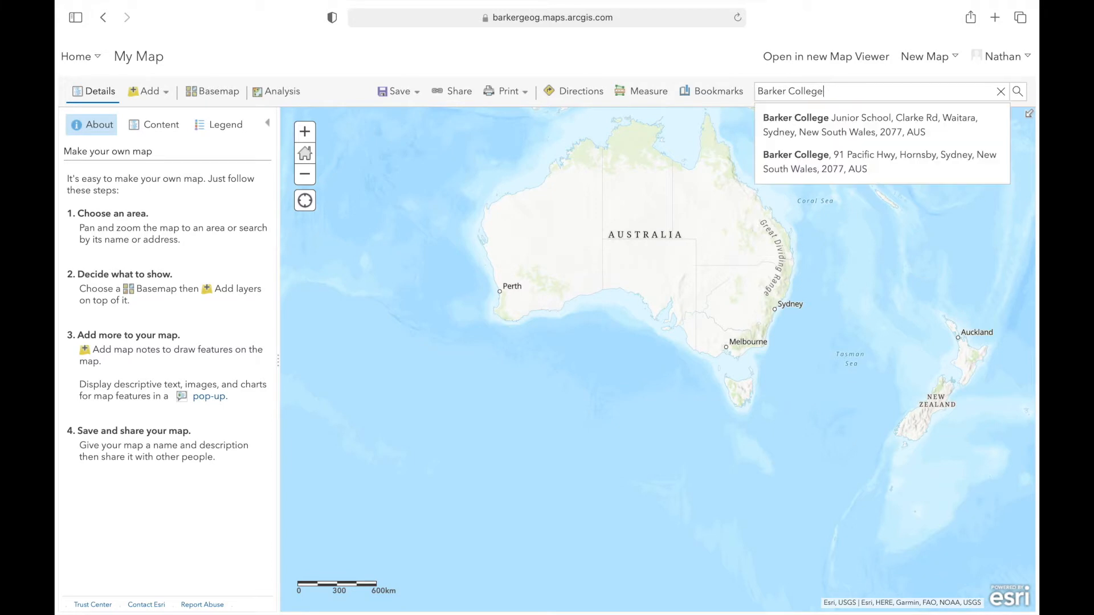
Locate the Barker College search result on Pacific Hwy in Hornsby and add it to the map notes
left_click(835, 165)
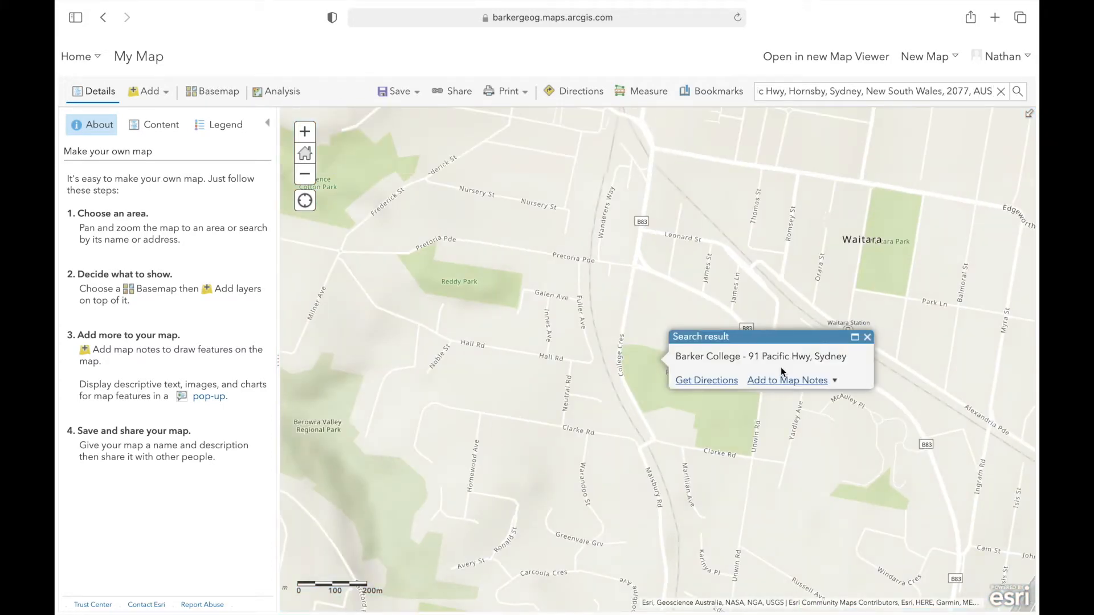
left_click(791, 386)
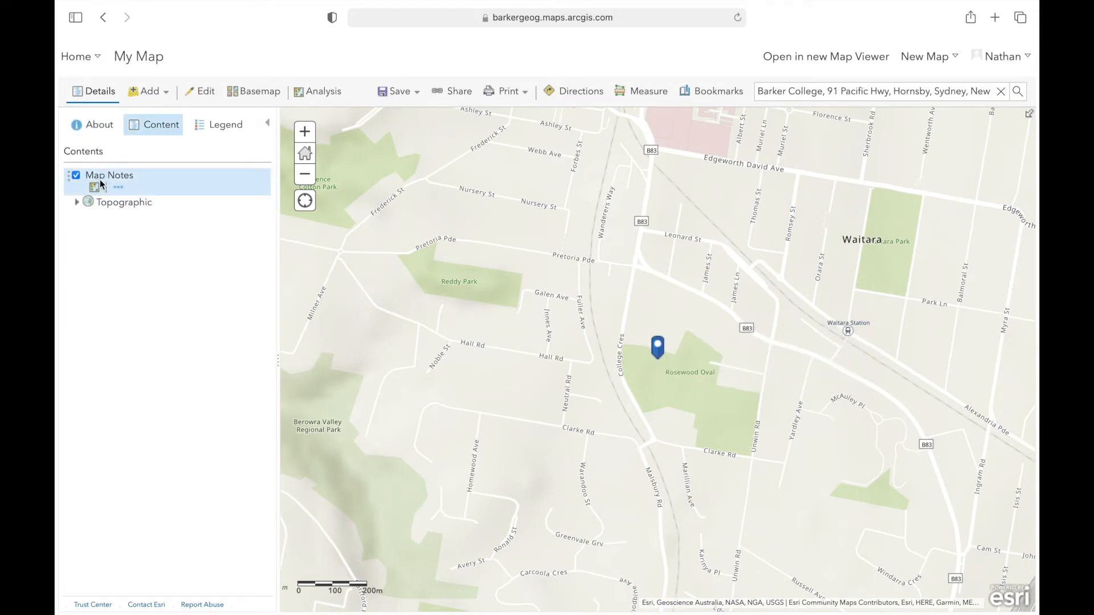
Rename the Map Notes layer as Barker College
left_click(119, 189)
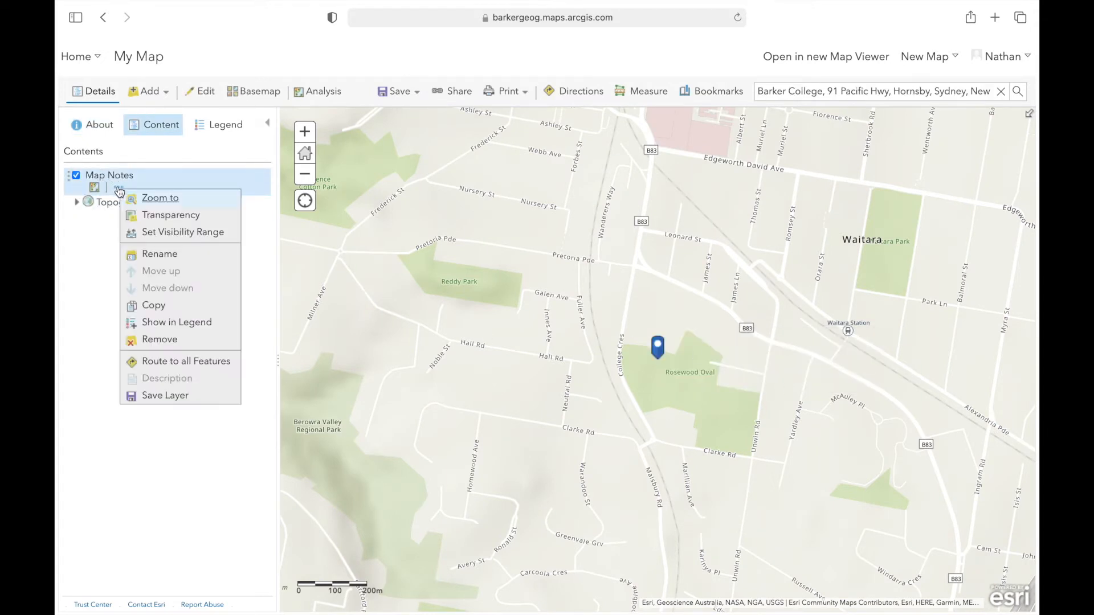
left_click(160, 254)
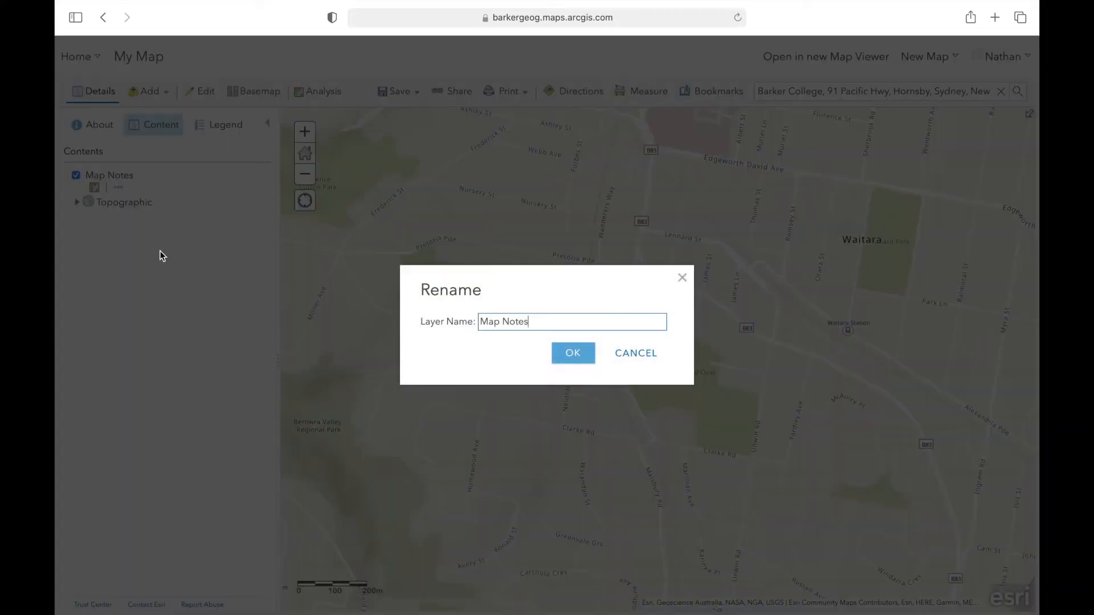
key("BackSpace")
key("BackSpace")
key("BackSpace")
type("Barker Co")
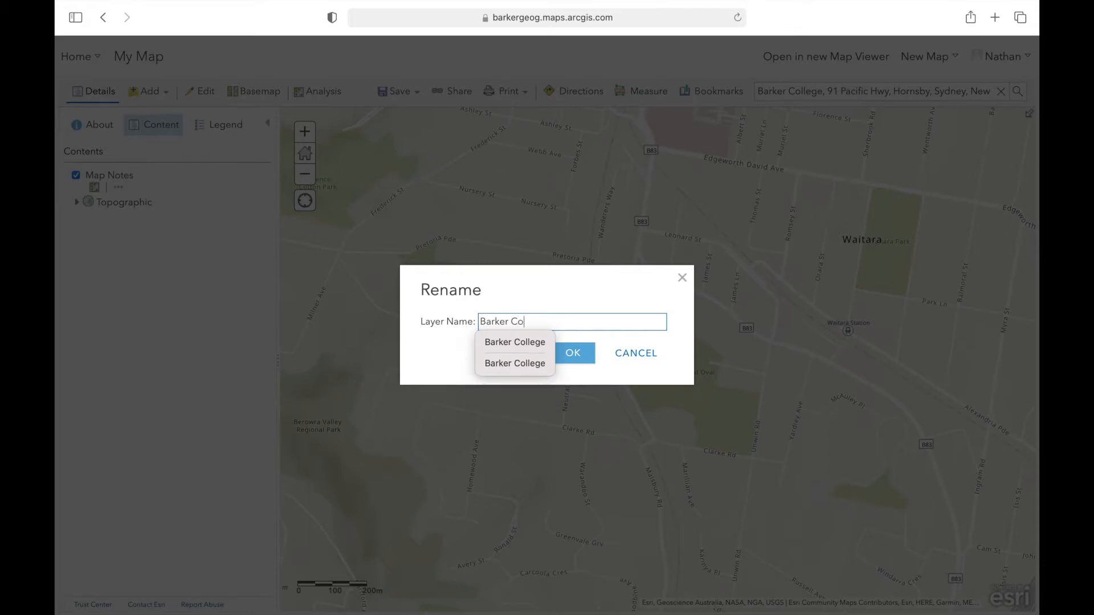
type("llege")
left_click(588, 356)
Shorten the title of the school's map point to Barker College
left_click(653, 347)
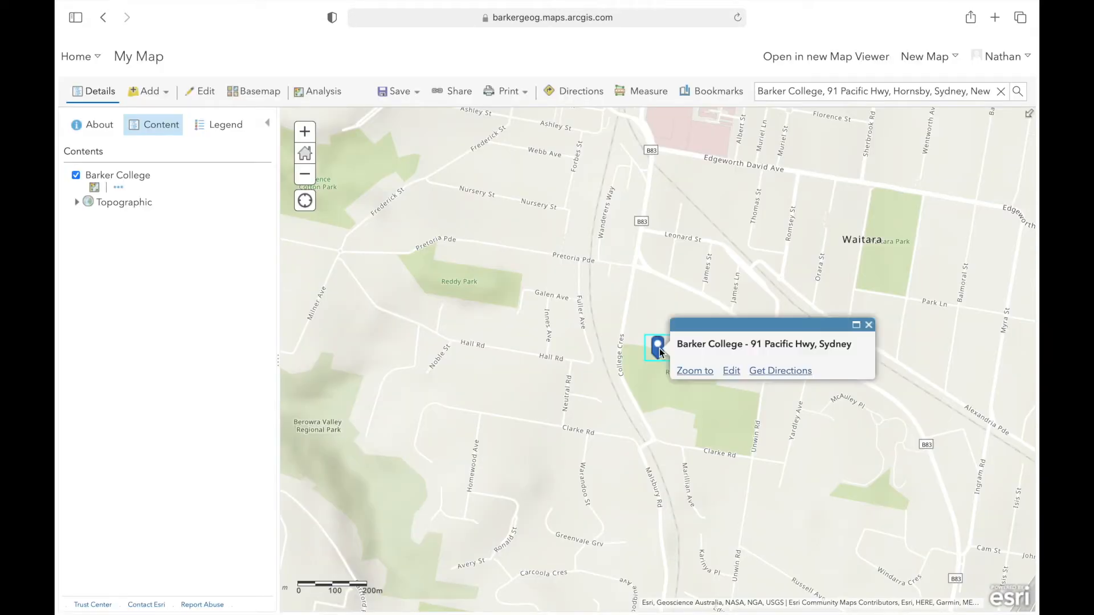
left_click(731, 370)
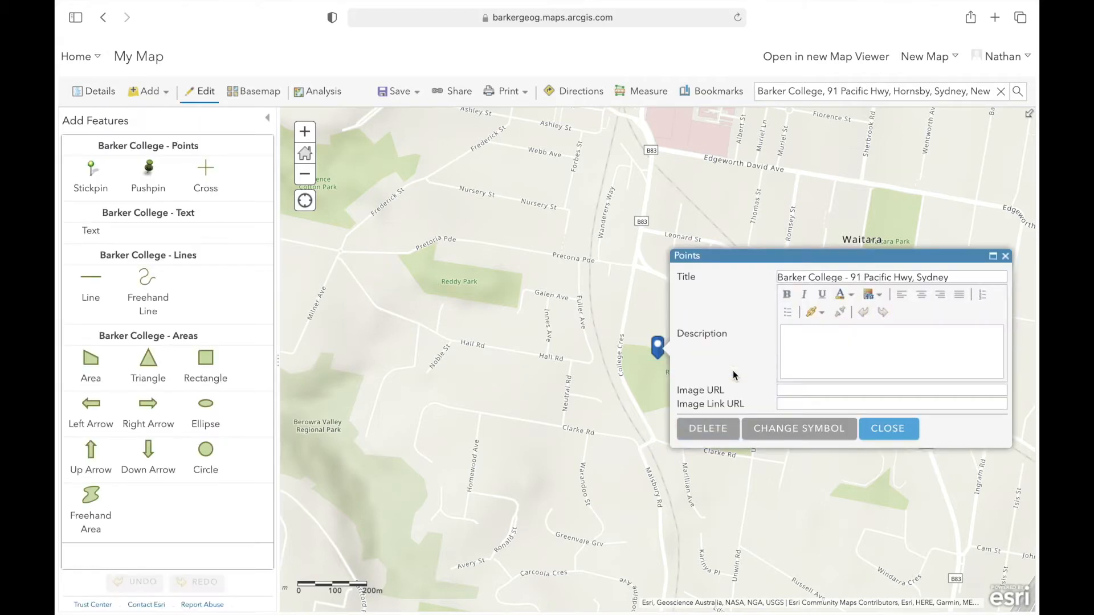
left_click_drag(951, 277, 844, 279)
key("BackSpace")
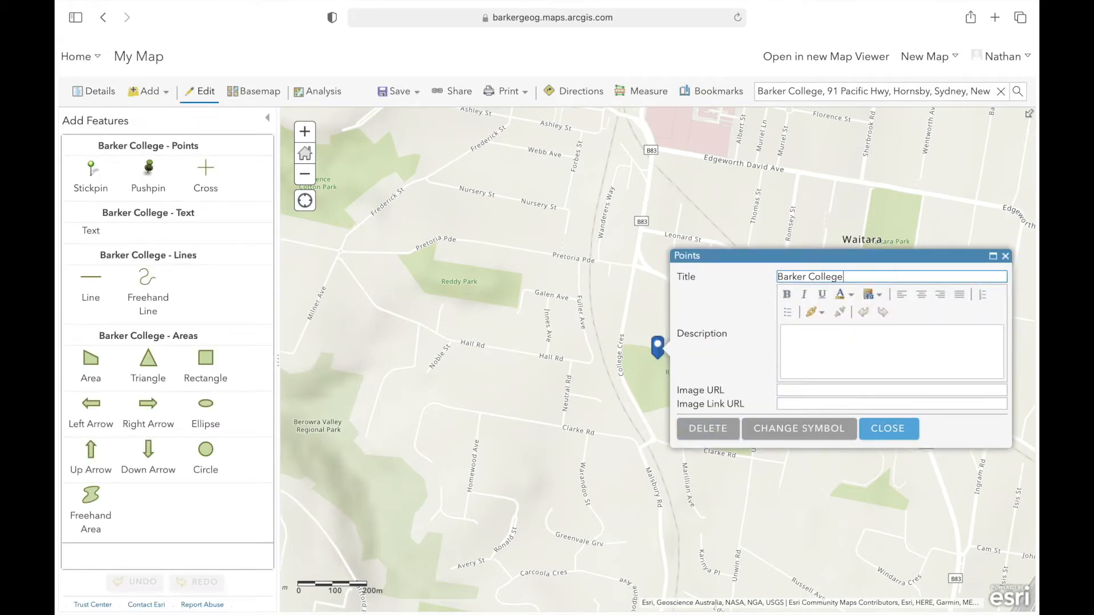
left_click(892, 435)
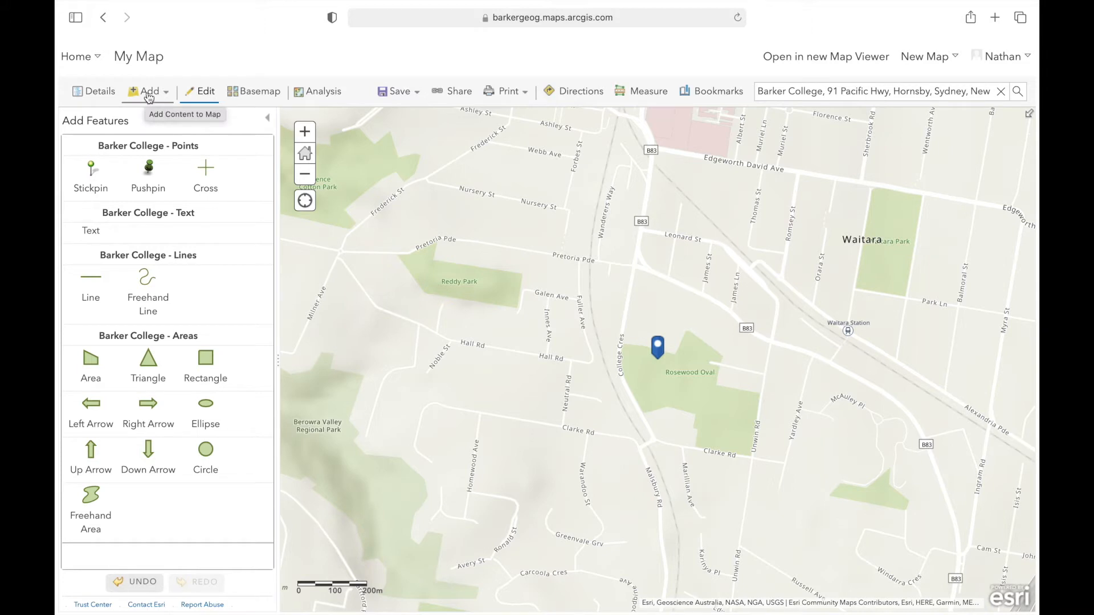
Start the Create Drive-Time Areas analysis for the Barker College point layer
left_click(98, 97)
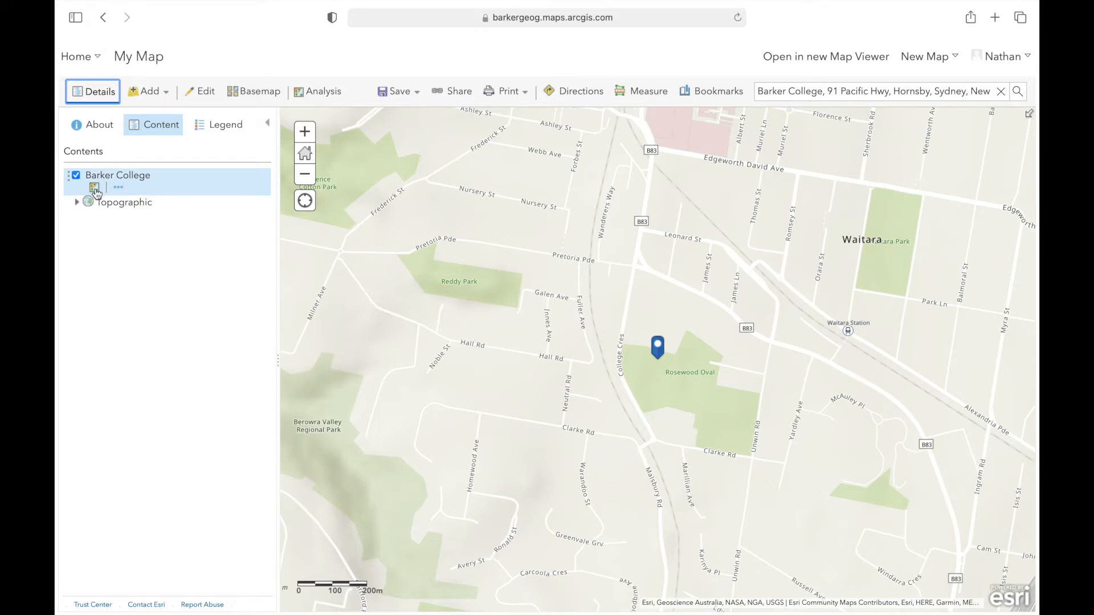
left_click(95, 188)
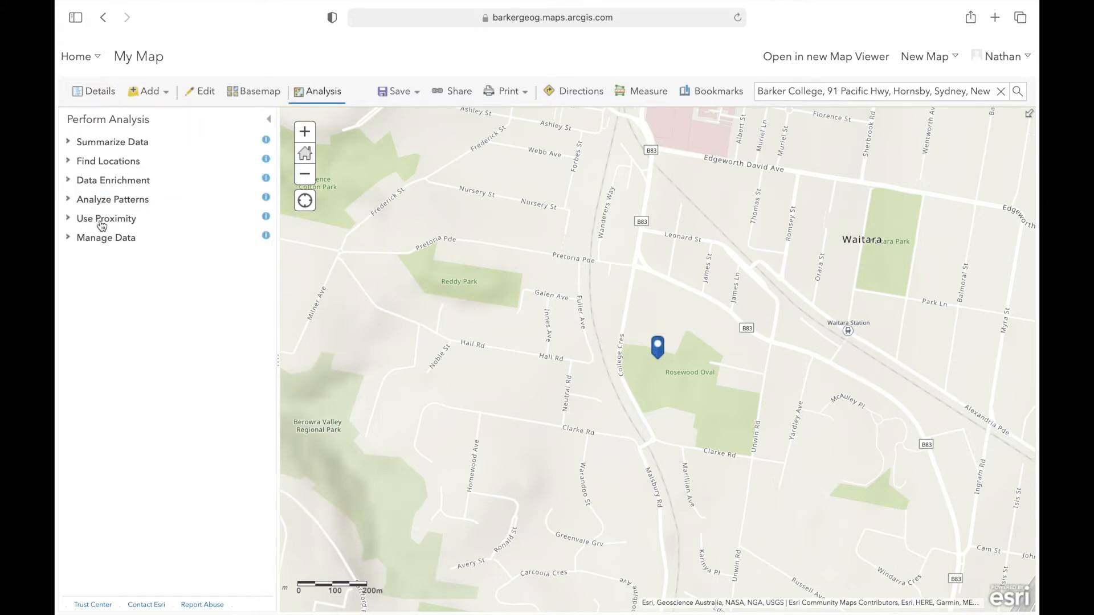
left_click(69, 220)
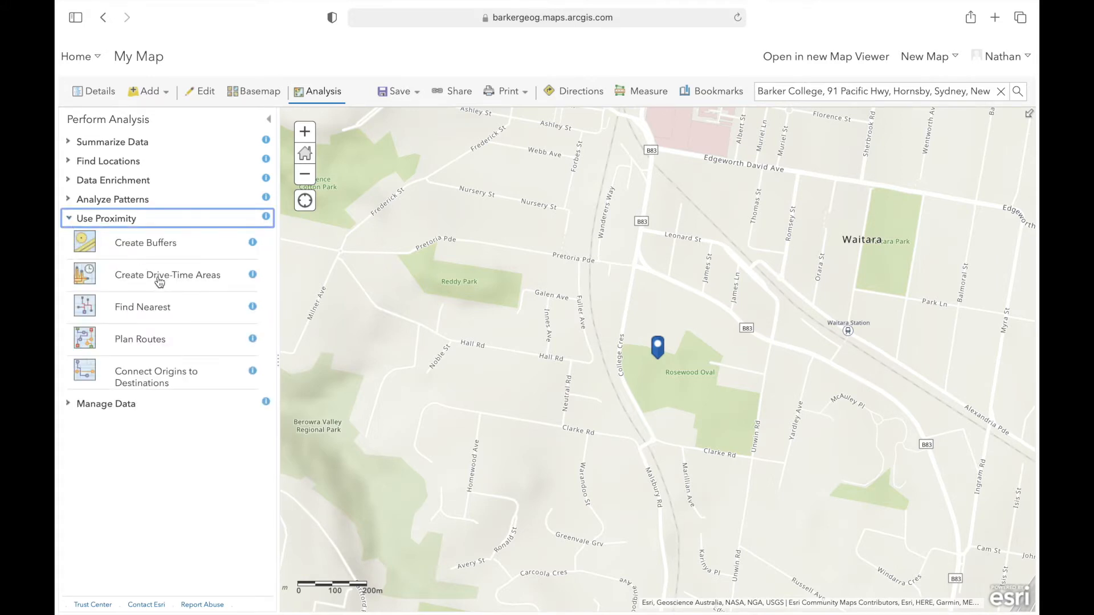
left_click(160, 280)
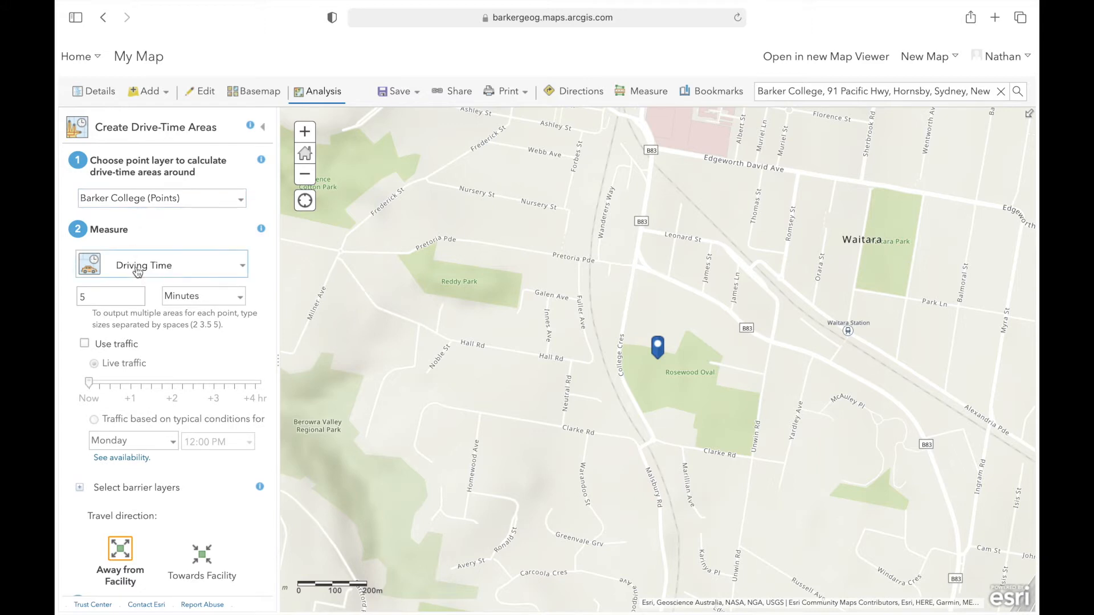
Keep Driving Time as the measure, set the areas to 1 and 2 hours, and enable live traffic
left_click(168, 272)
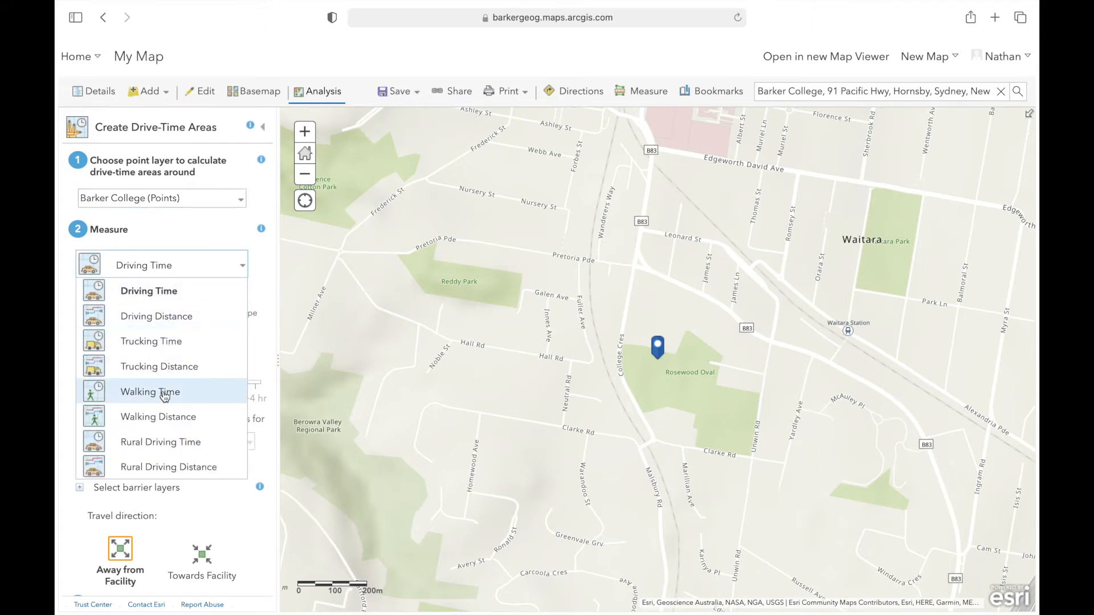
left_click(198, 269)
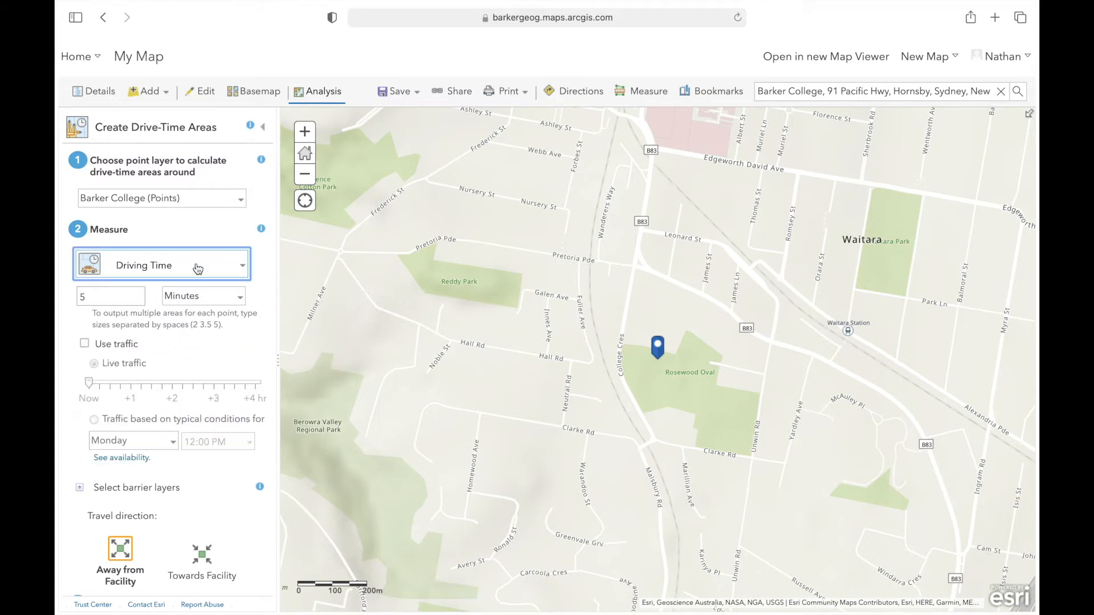
left_click(238, 298)
left_click(208, 339)
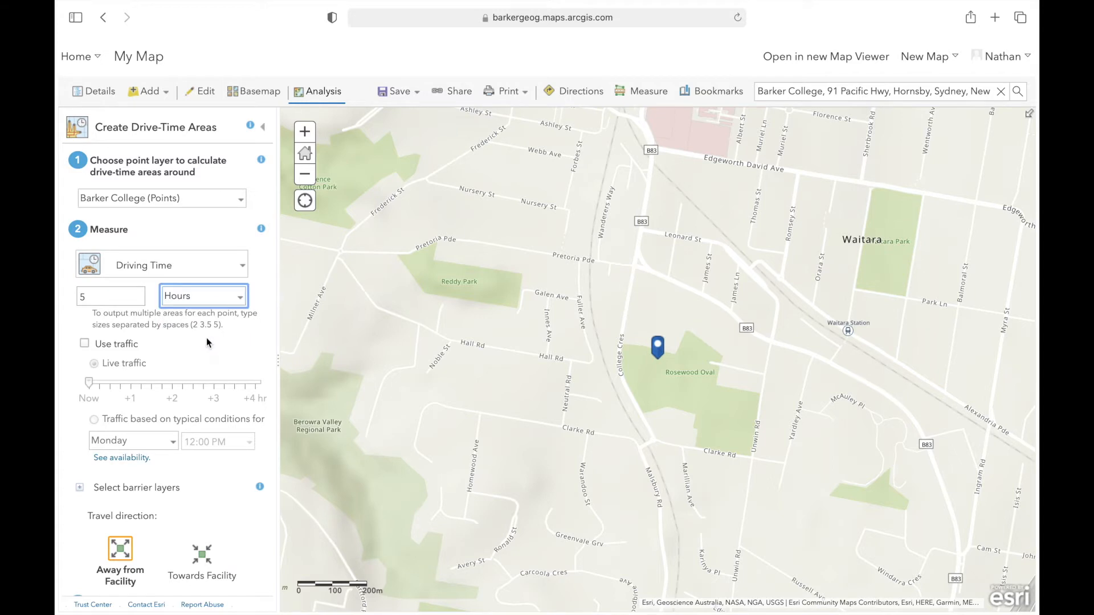
left_click(108, 297)
key("BackSpace")
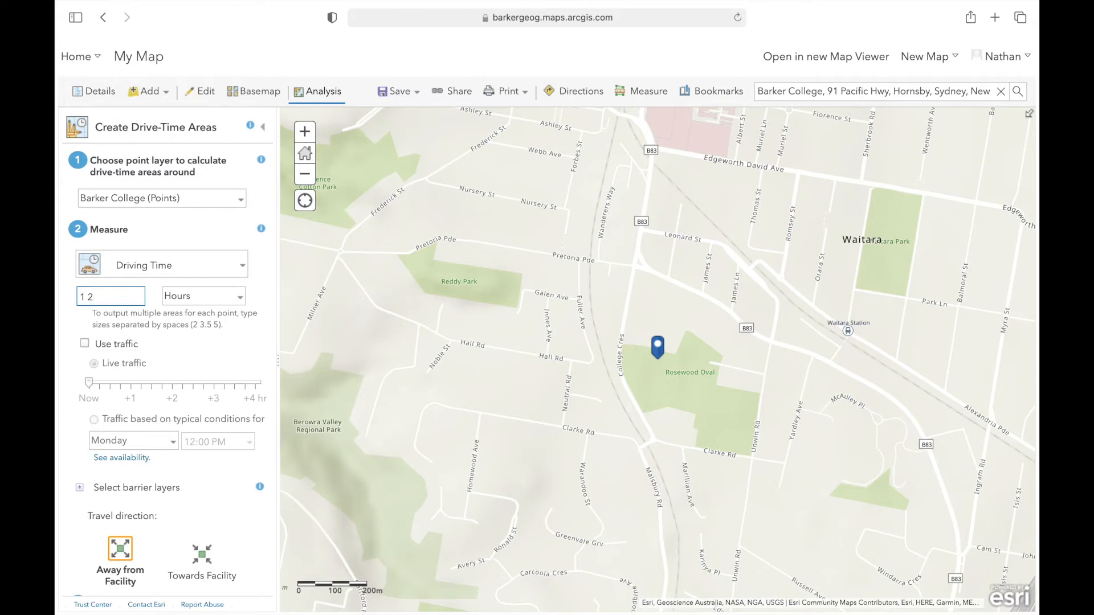
left_click(206, 347)
left_click(84, 344)
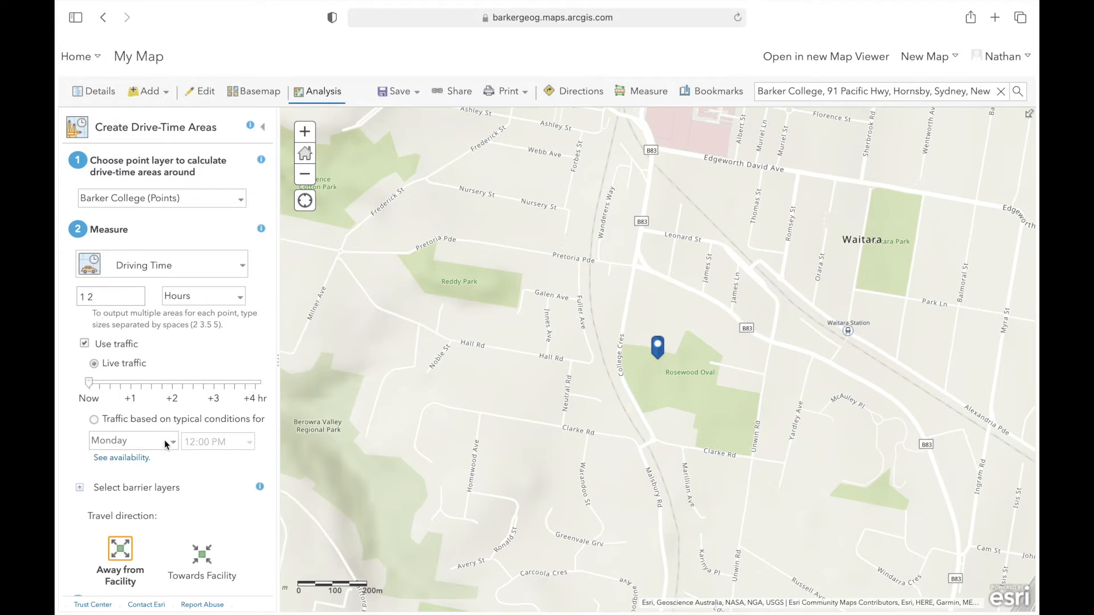
Add the prefix NJD to the result layer name and run the drive-time analysis
scroll(182, 424, "down", 6)
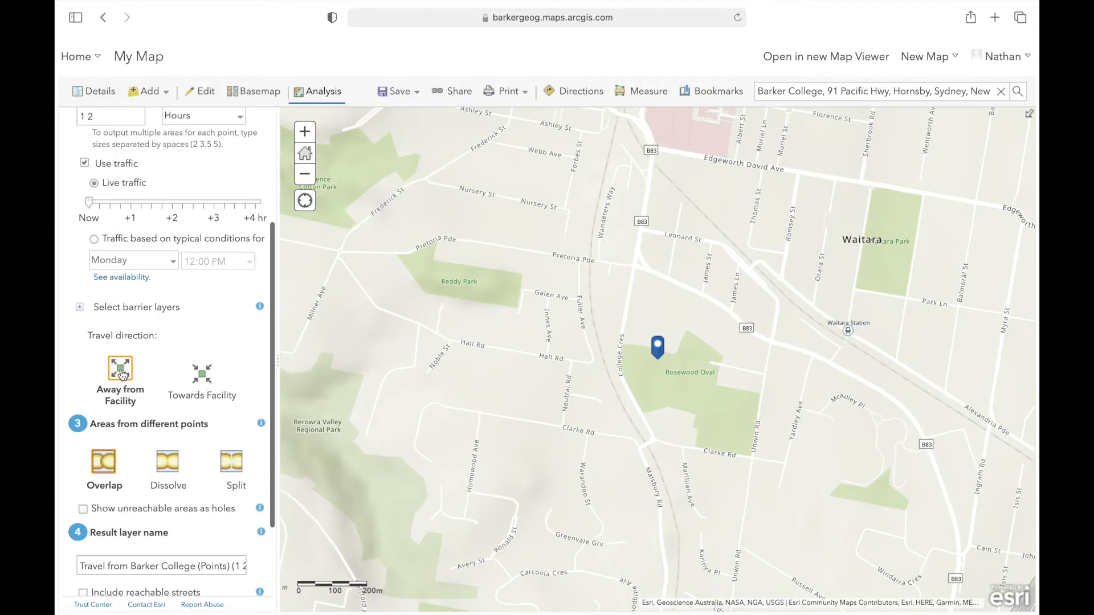
scroll(204, 384, "down", 3)
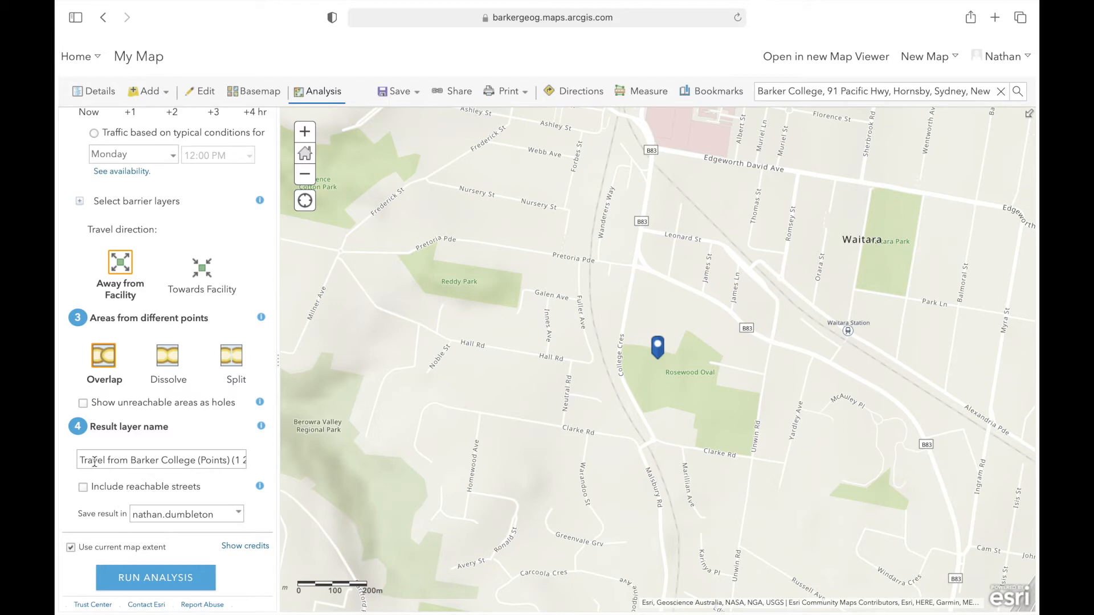
left_click(195, 463)
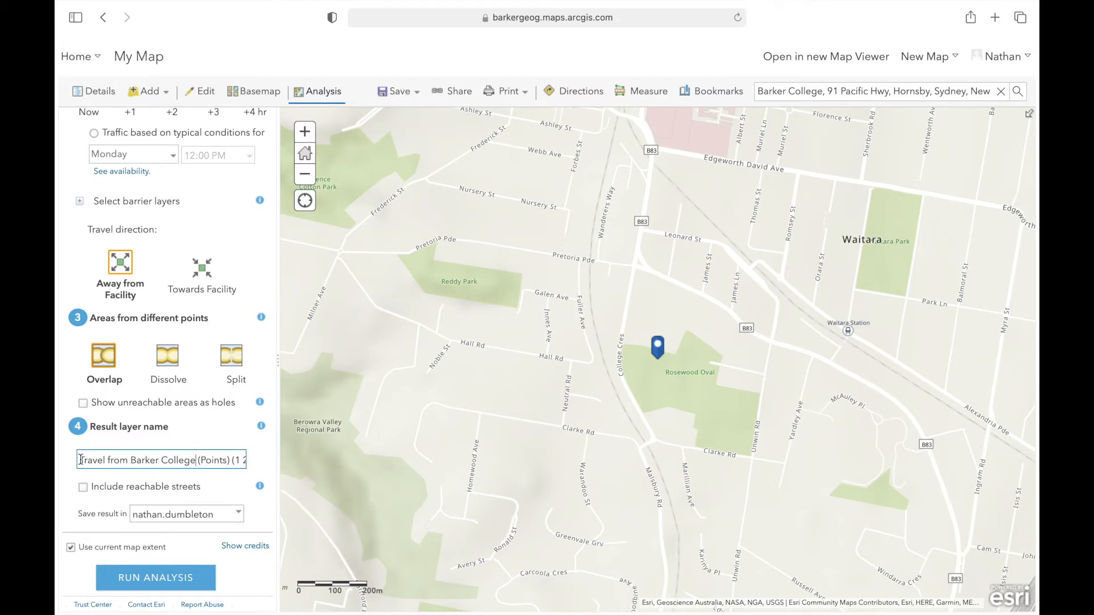
type("NJD")
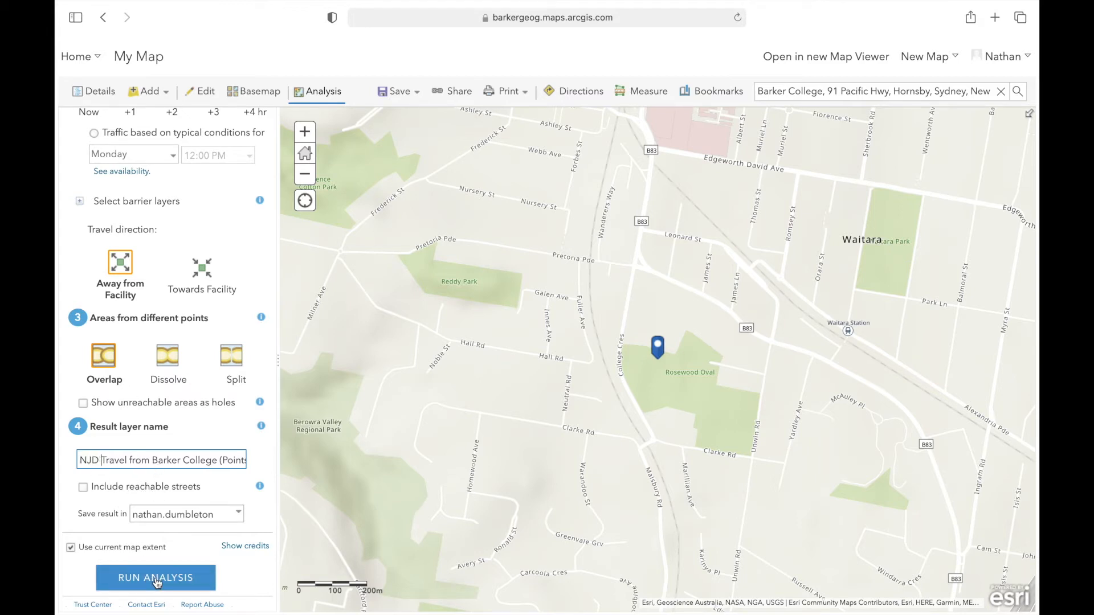
left_click(157, 579)
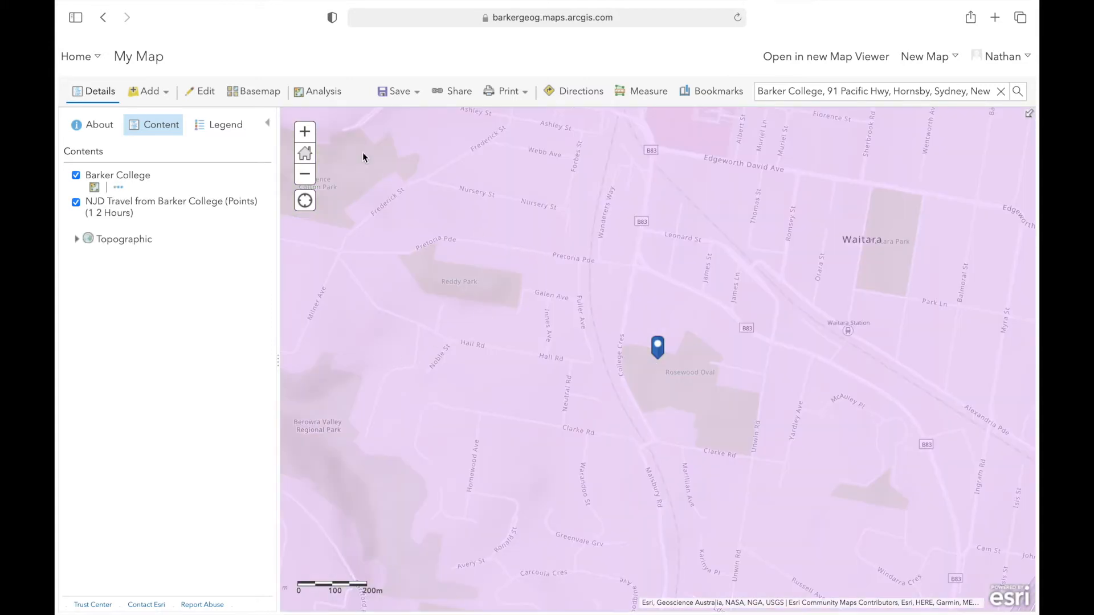
Examine the full extent of the 1-hour and 2-hour driving areas around Sydney
left_click(308, 176)
left_click(308, 176)
left_click(308, 175)
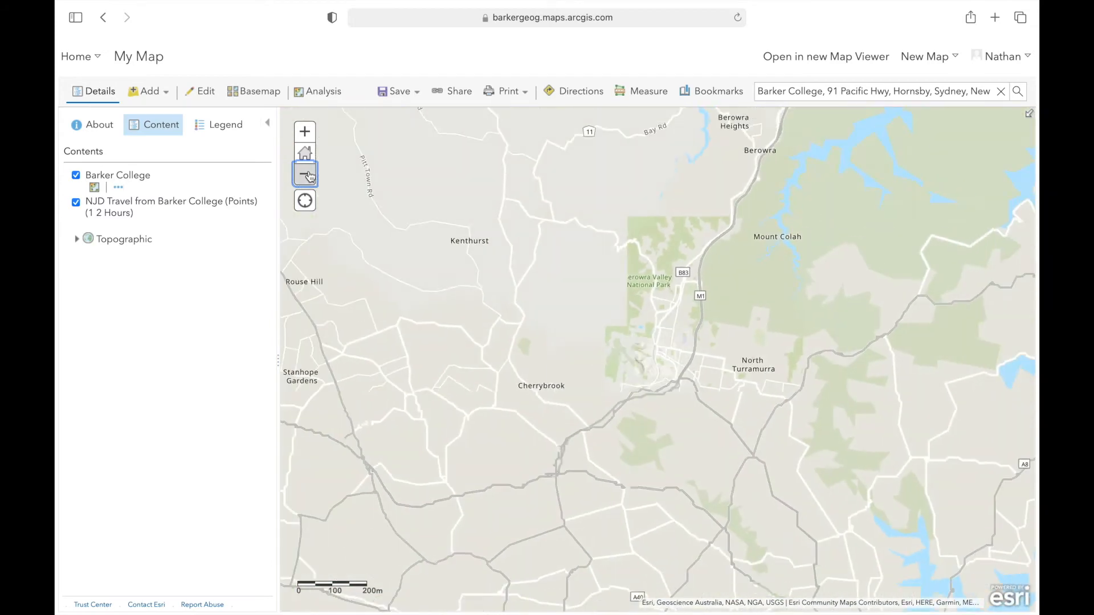
left_click(308, 176)
left_click(309, 177)
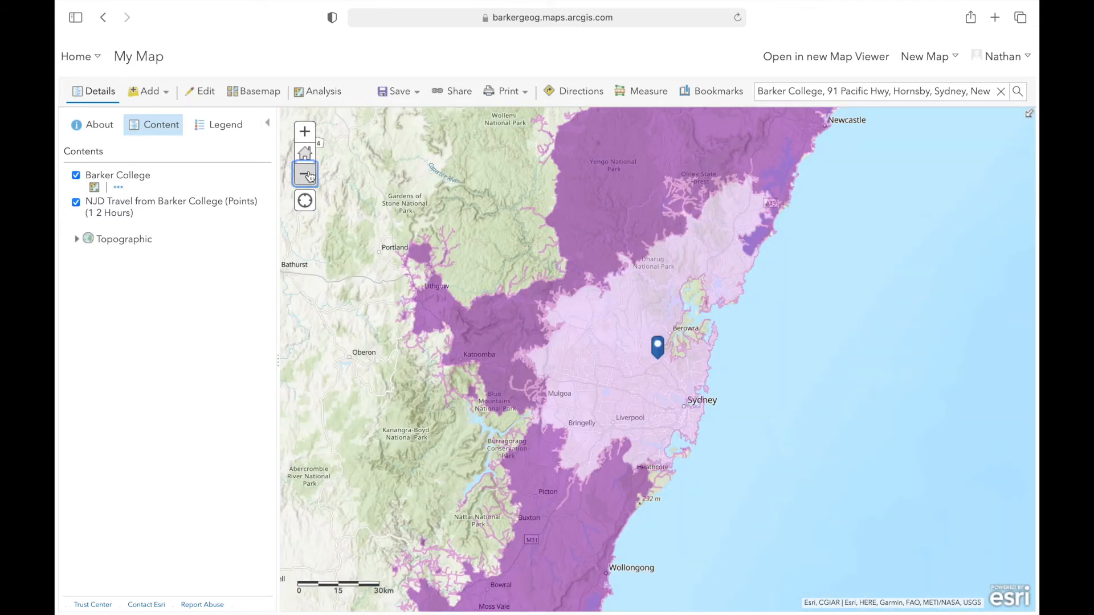
left_click(309, 177)
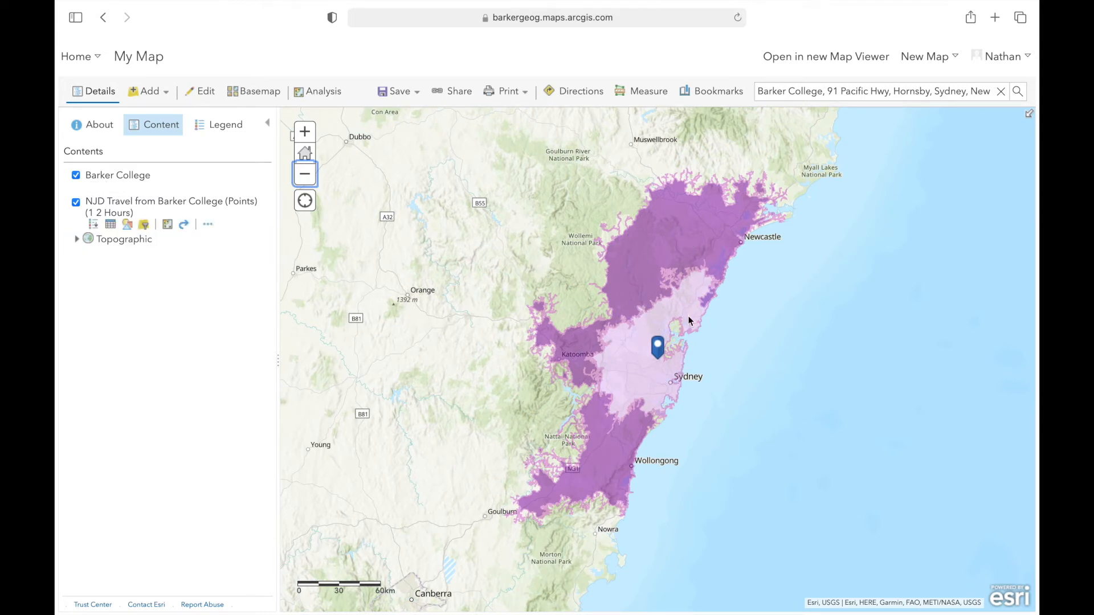
Style the result layer's 1-hour area with a #0070FF fill at 50% transparency and a #1A1A1A outline
mouse_move(128, 207)
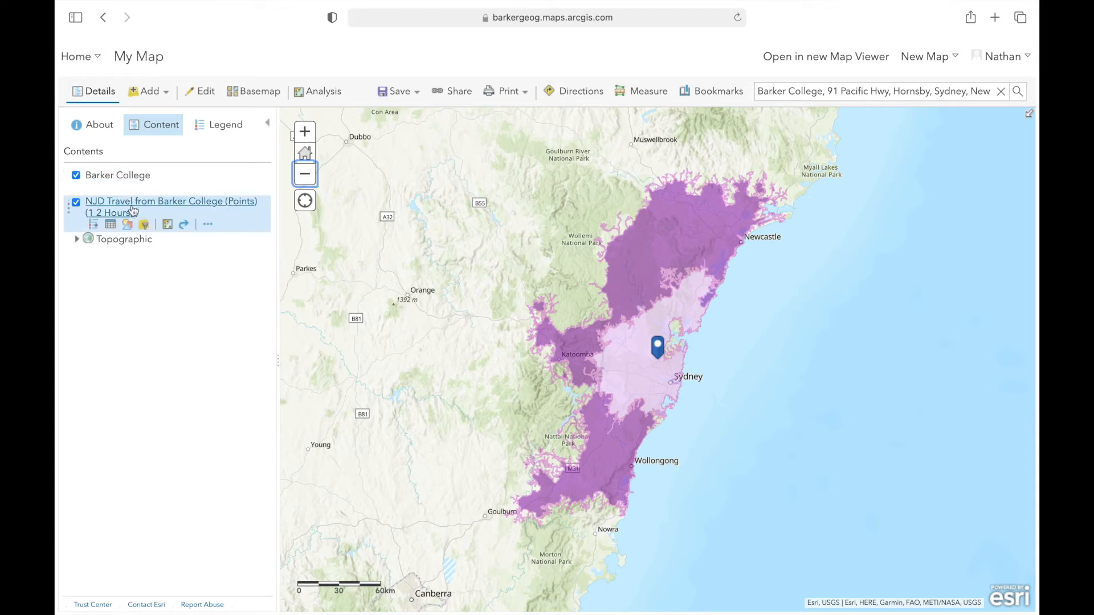
left_click(129, 228)
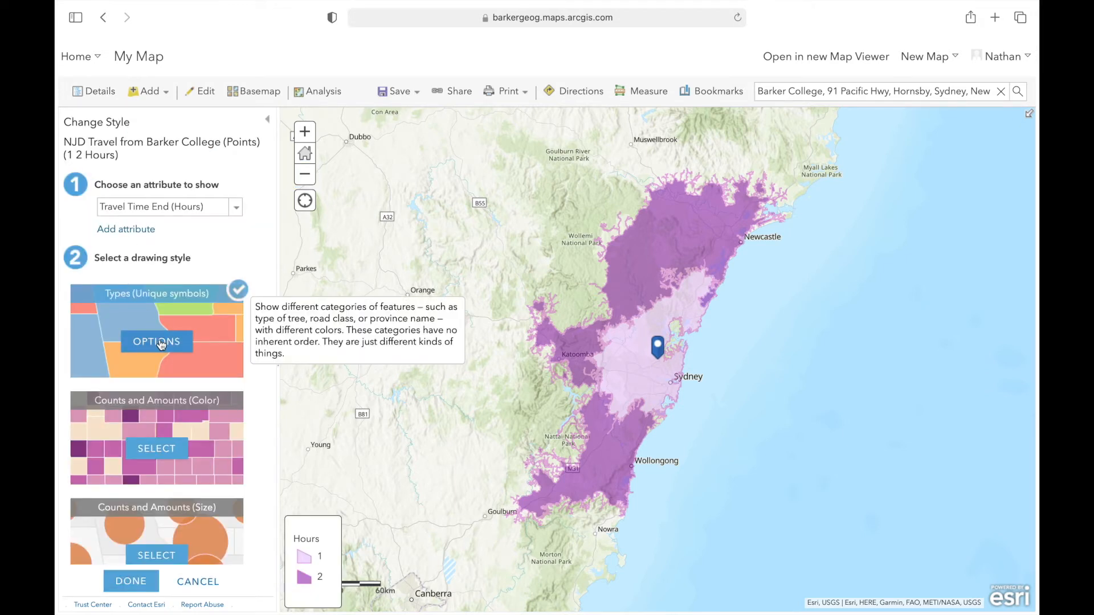
left_click(153, 350)
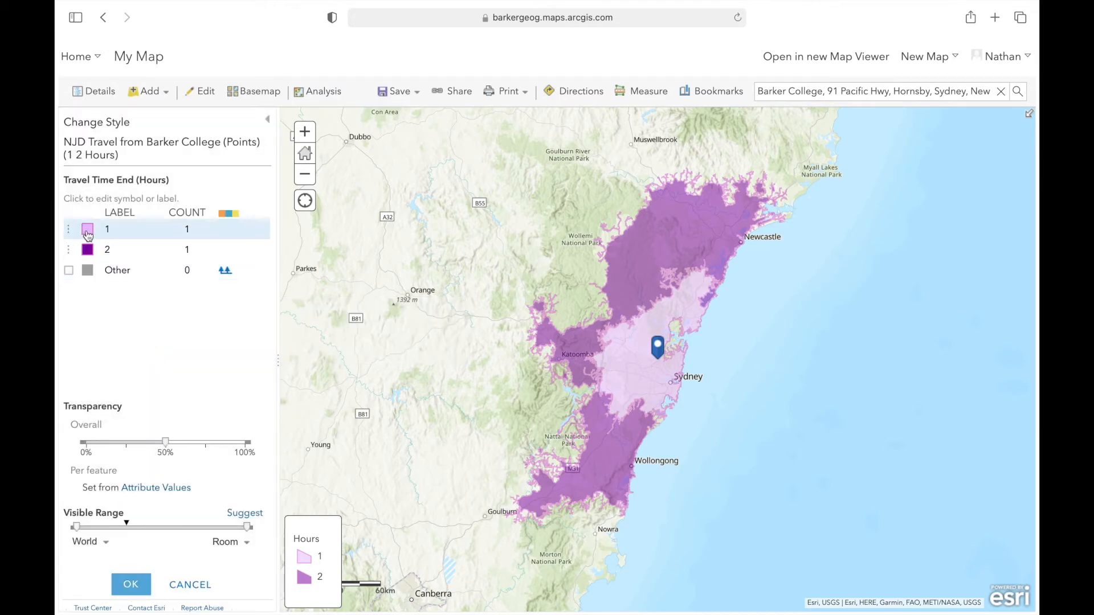
left_click(89, 234)
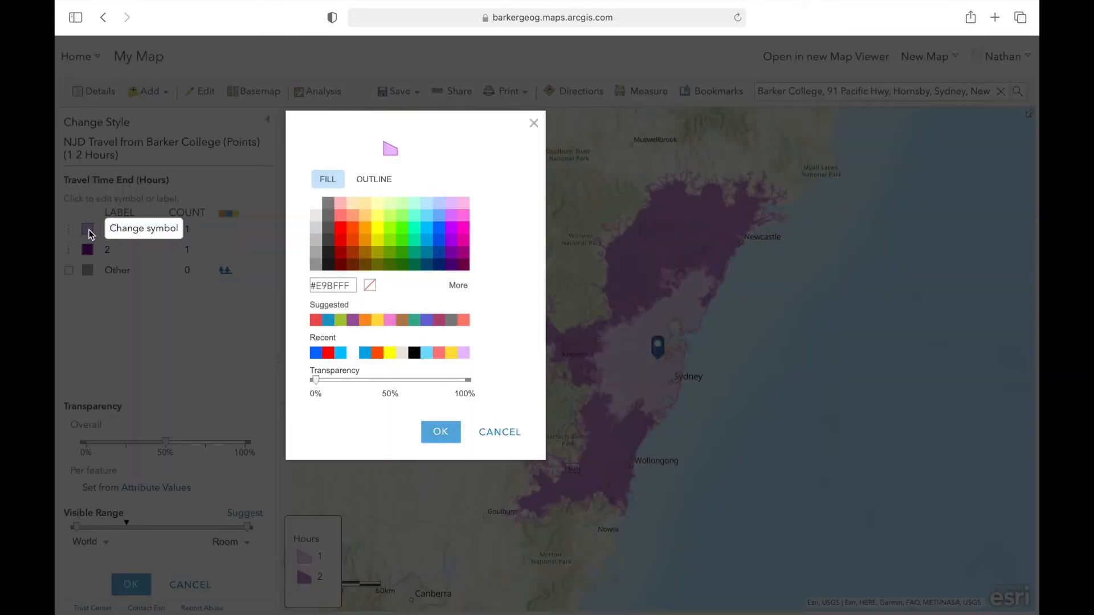
left_click(439, 229)
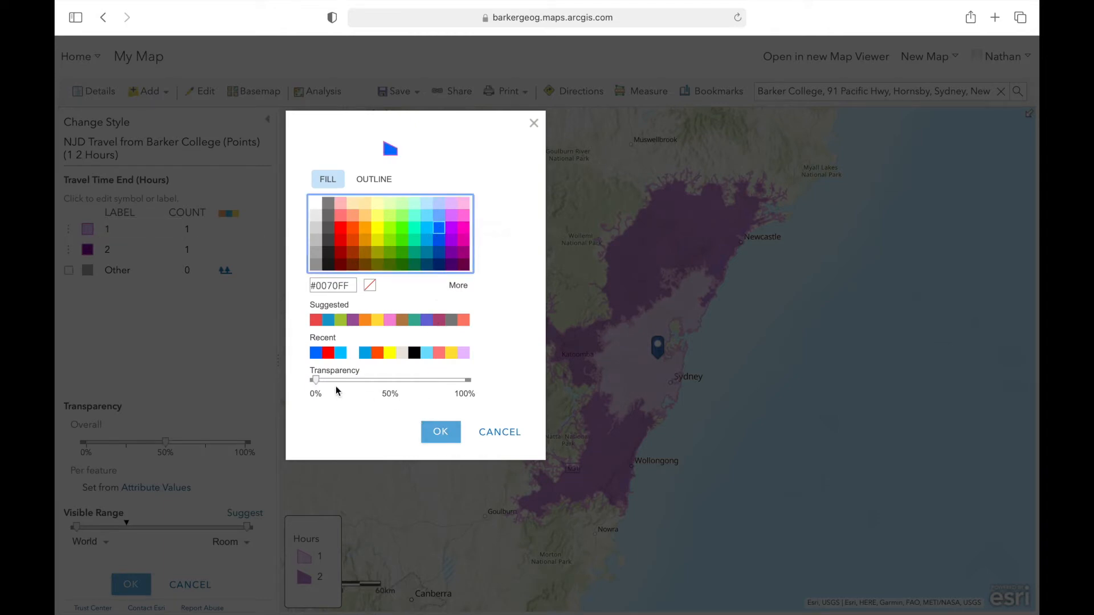
left_click_drag(315, 380, 388, 380)
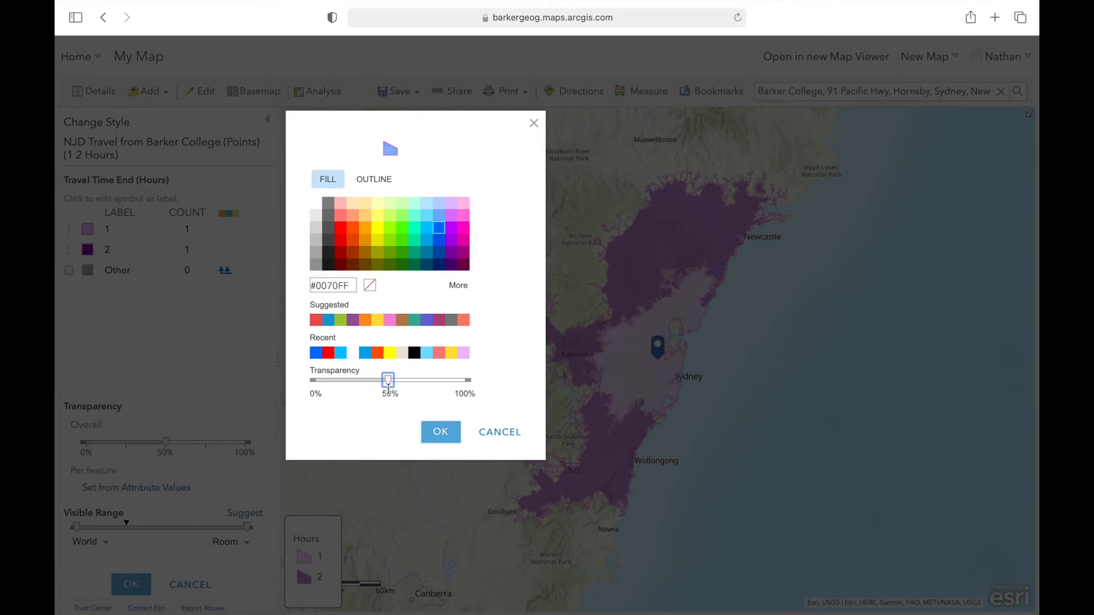
left_click(372, 180)
left_click(330, 267)
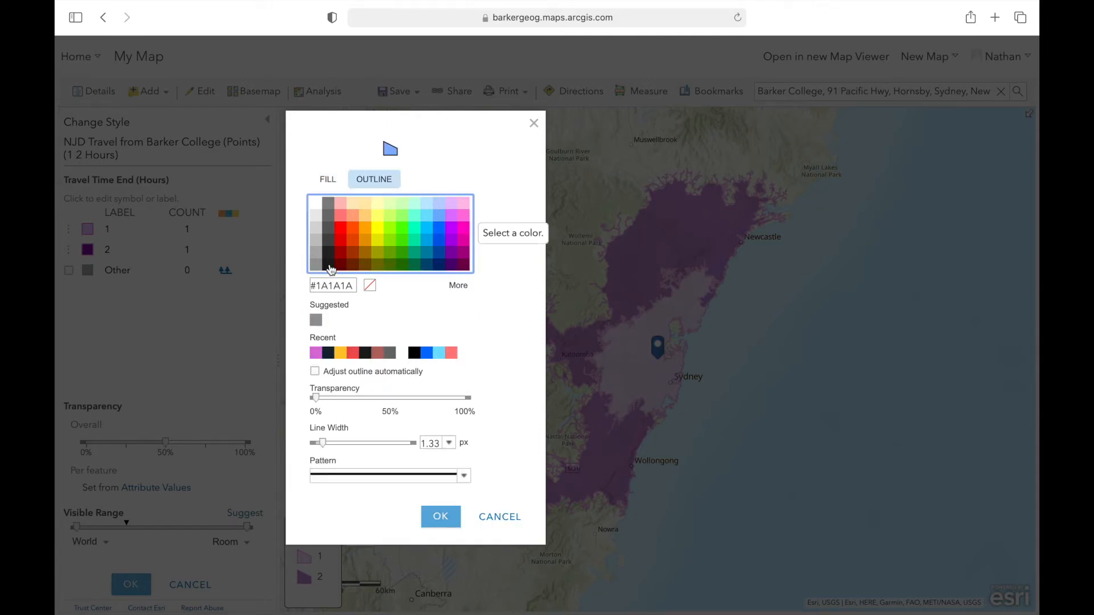
left_click(441, 518)
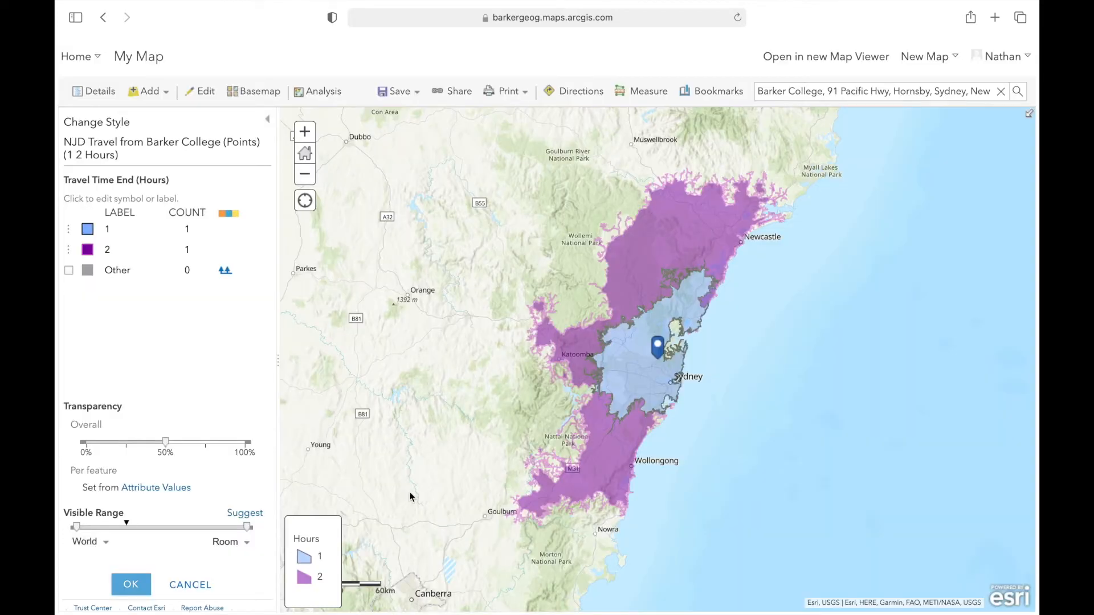
Style the 2-hour area with a #FF0000 fill at 50% transparency and a near-black outline, and apply the layer style
left_click(89, 250)
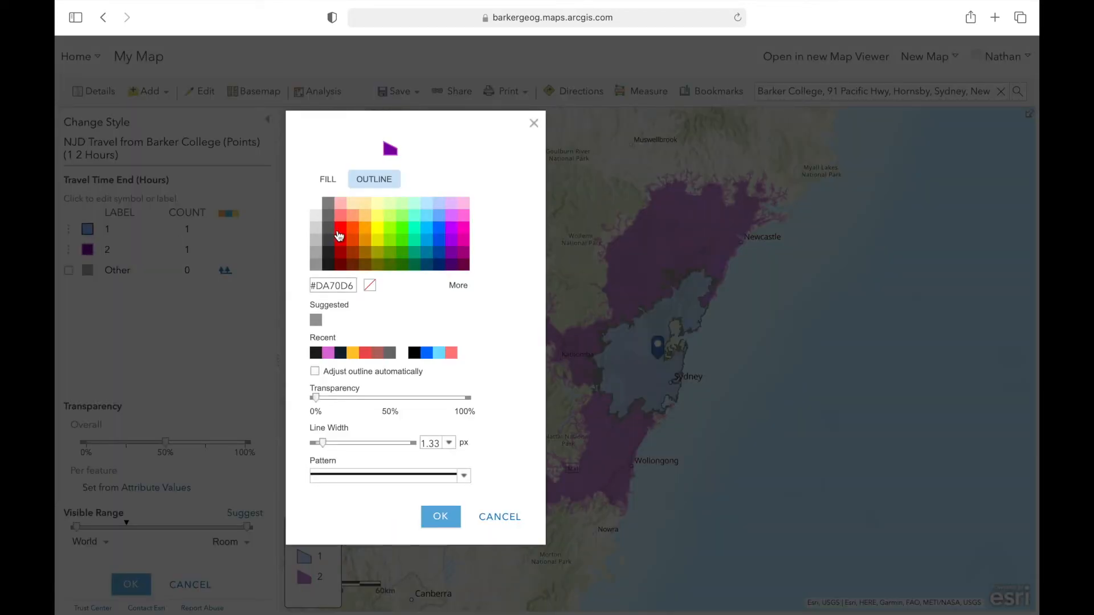
left_click(342, 234)
left_click(329, 266)
left_click(327, 179)
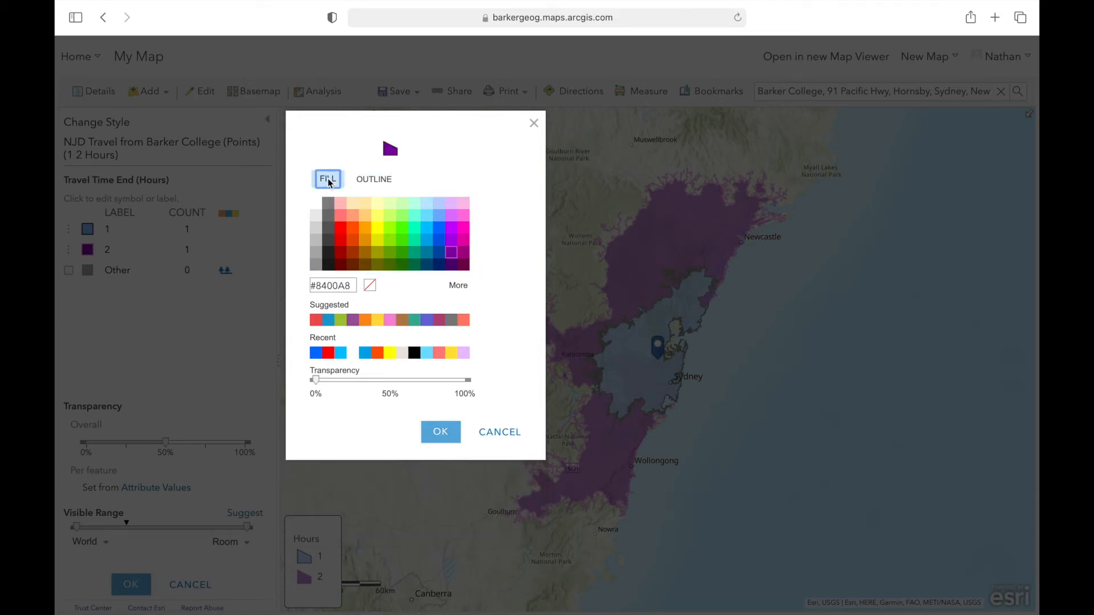
left_click(343, 237)
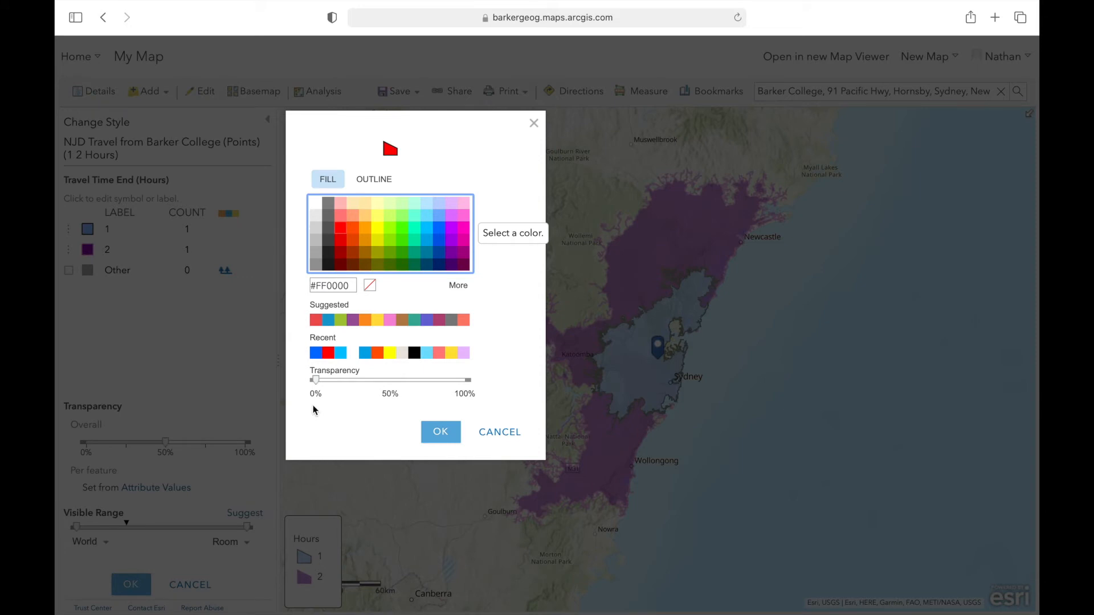
left_click_drag(315, 380, 387, 382)
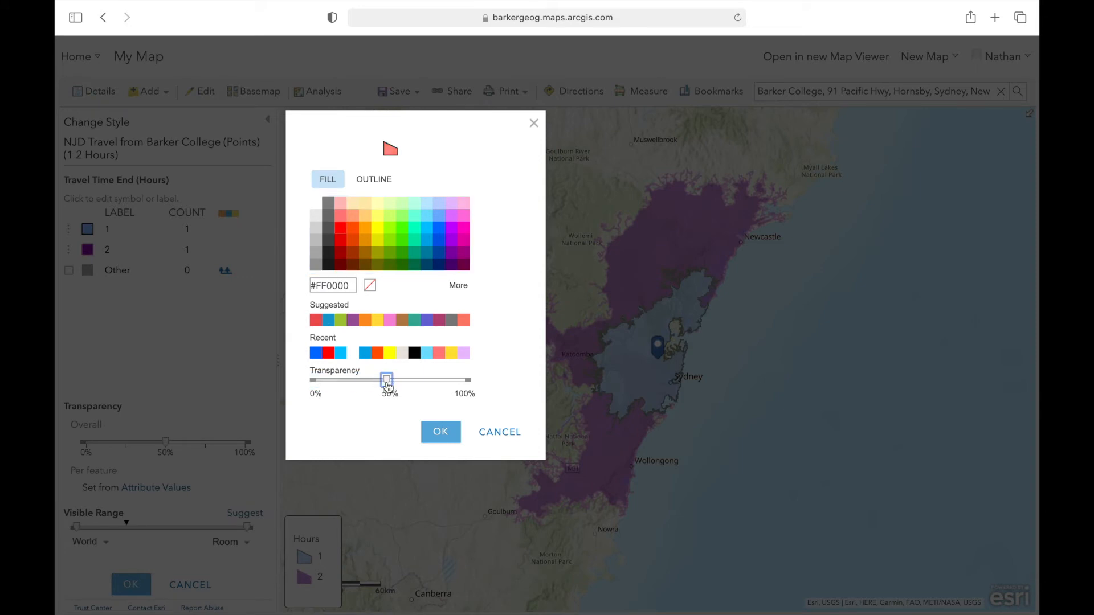
left_click(441, 432)
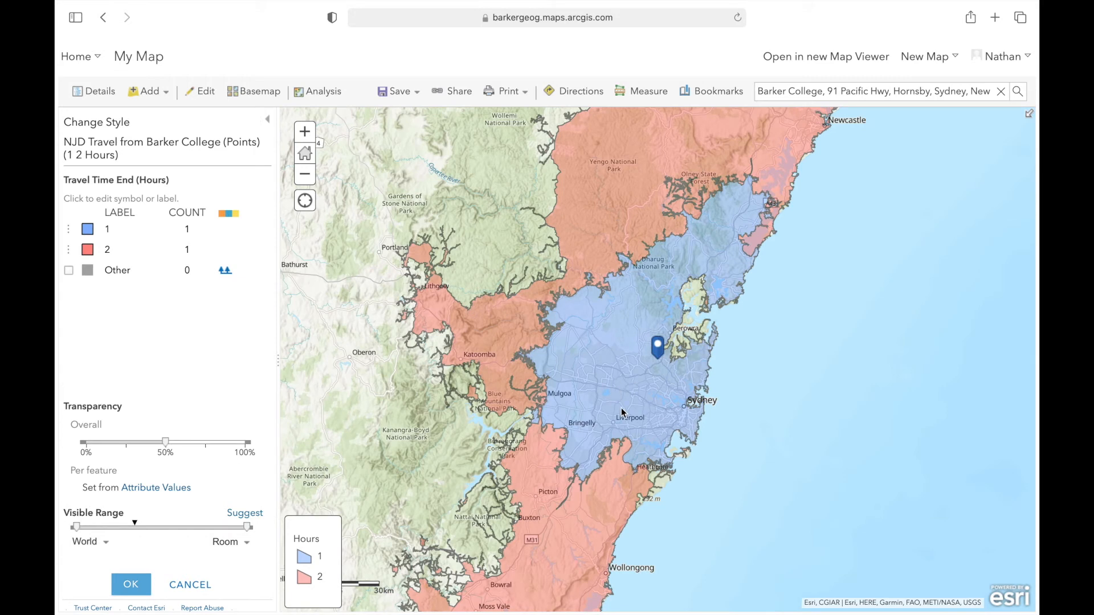
left_click(131, 587)
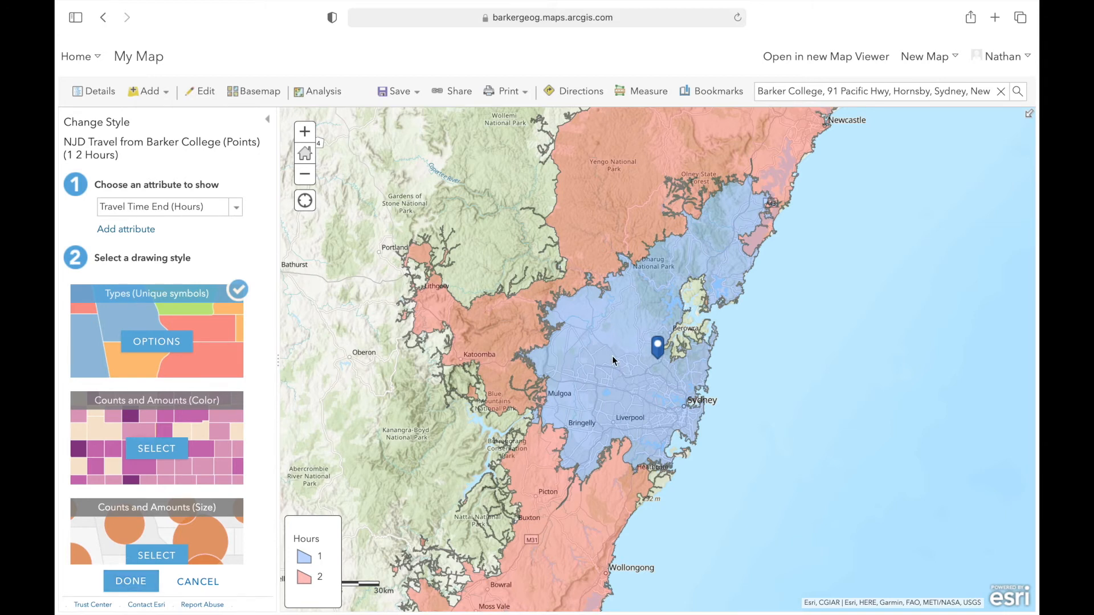
left_click(132, 581)
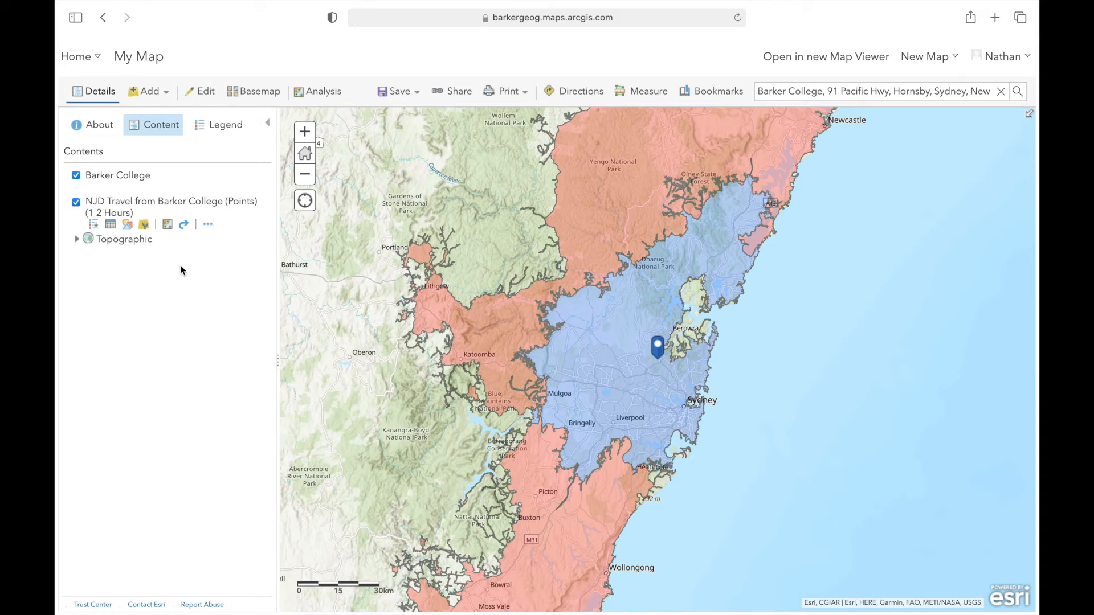
Switch the basemap to Streets and save an editable copy of its World Street Map style titled World Street Map Travel Zones
left_click(254, 98)
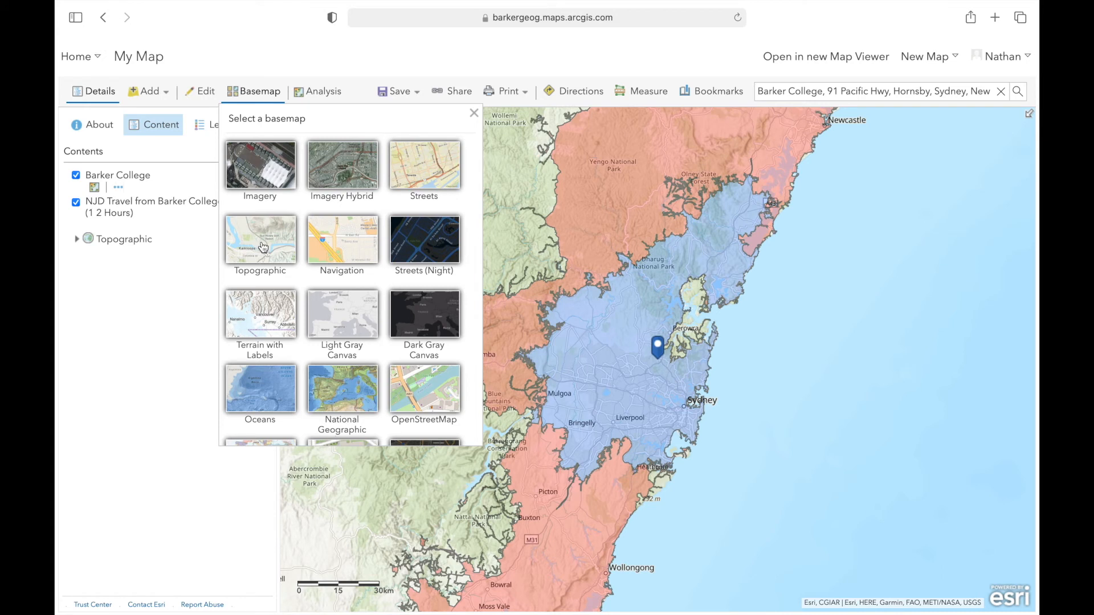
left_click(423, 174)
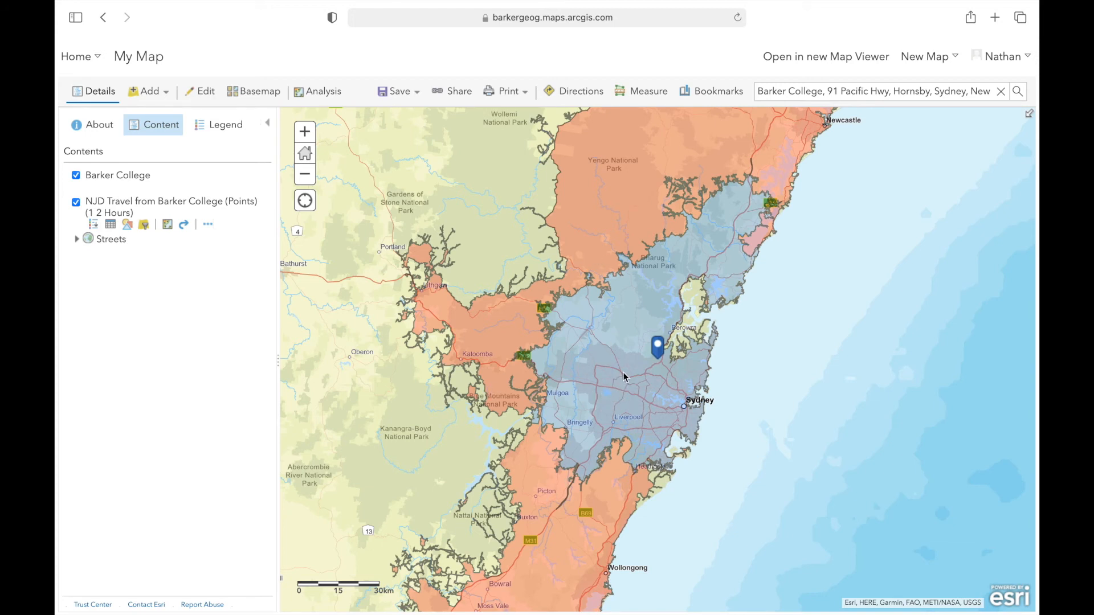
left_click(78, 243)
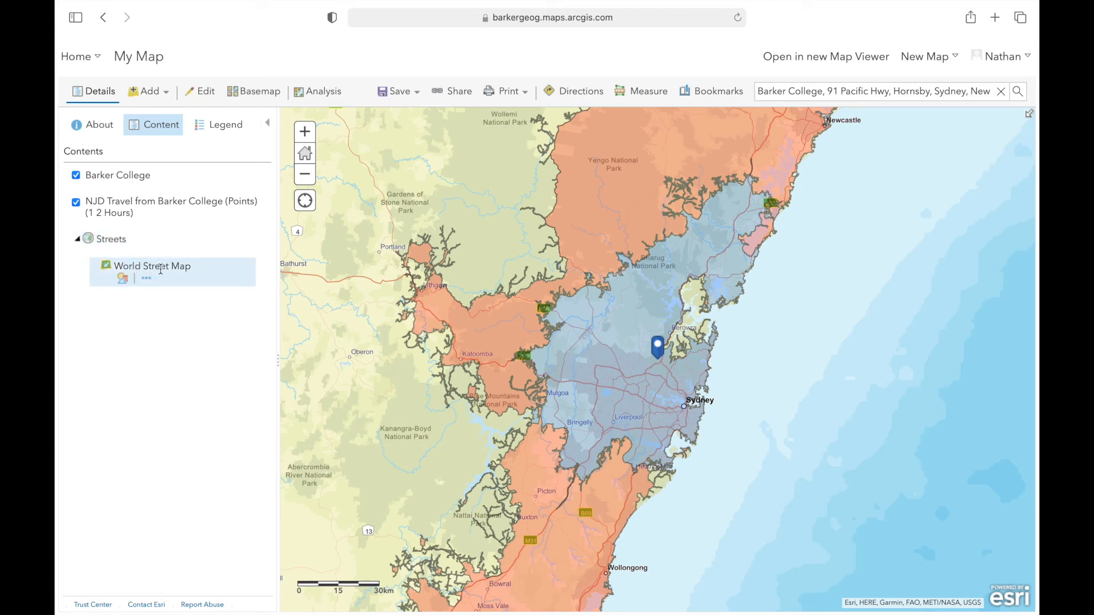
left_click(125, 283)
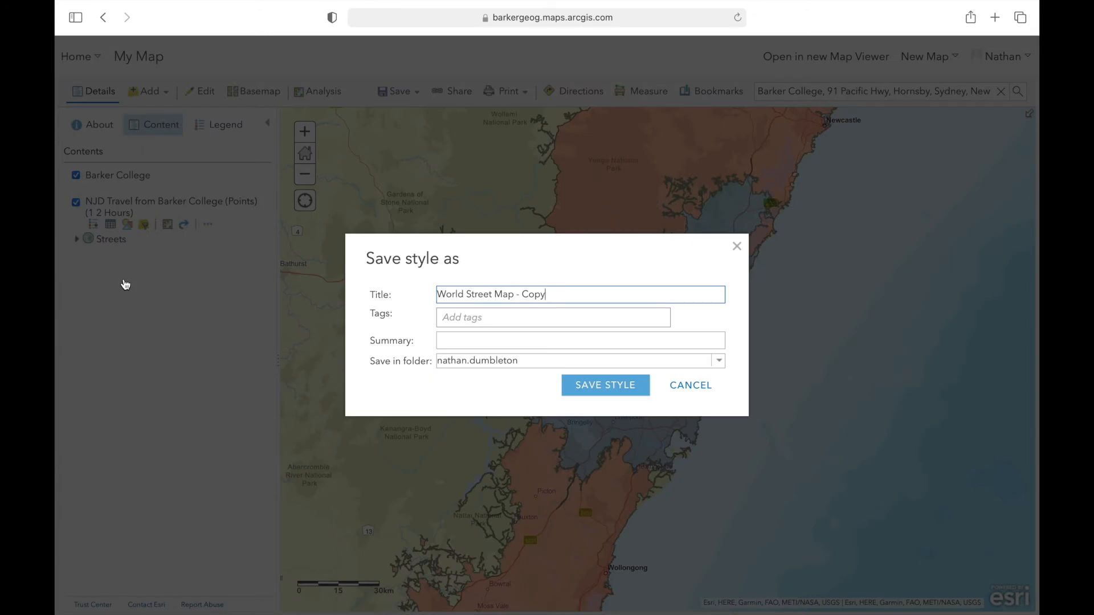
key("BackSpace")
key("BackSpace")
key("BackSpace")
type("ones")
left_click(617, 386)
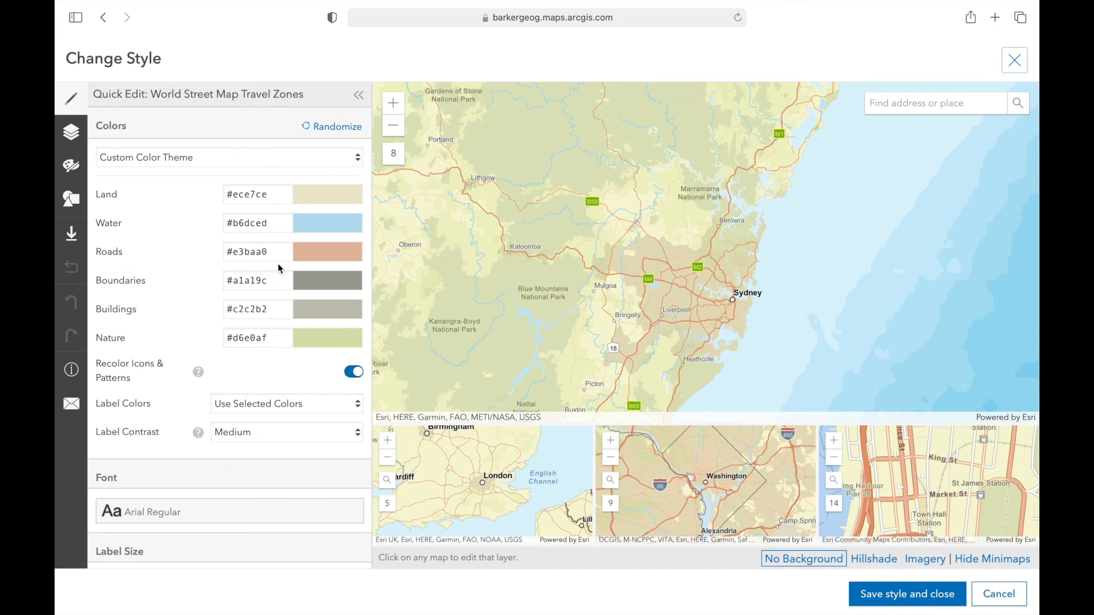
Recolour the roads in the street map style to black (#000000) and save the style
left_click(318, 257)
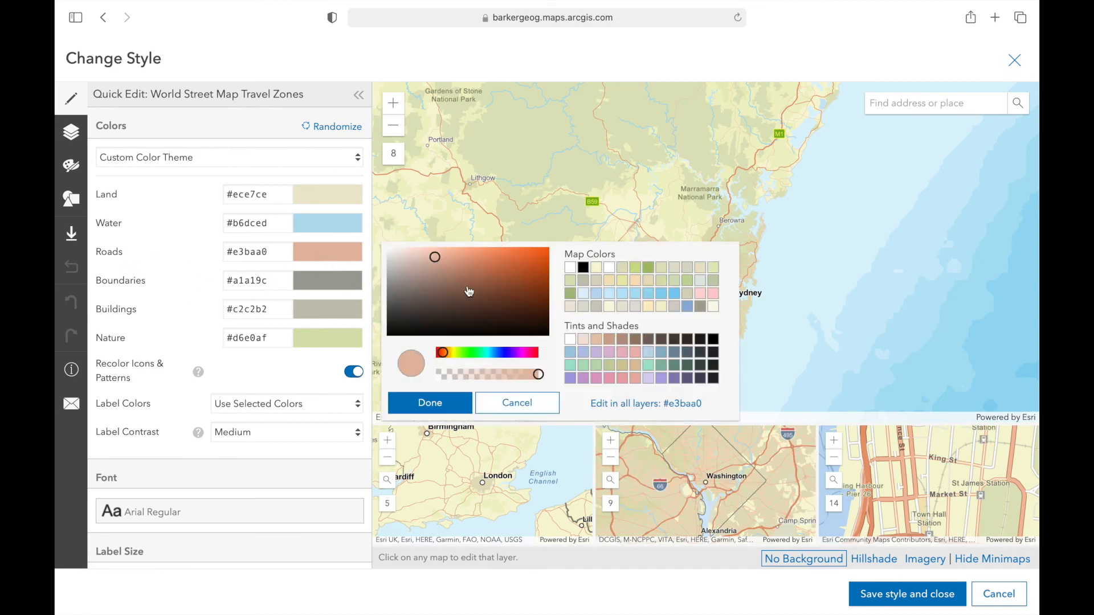
left_click_drag(434, 257, 382, 358)
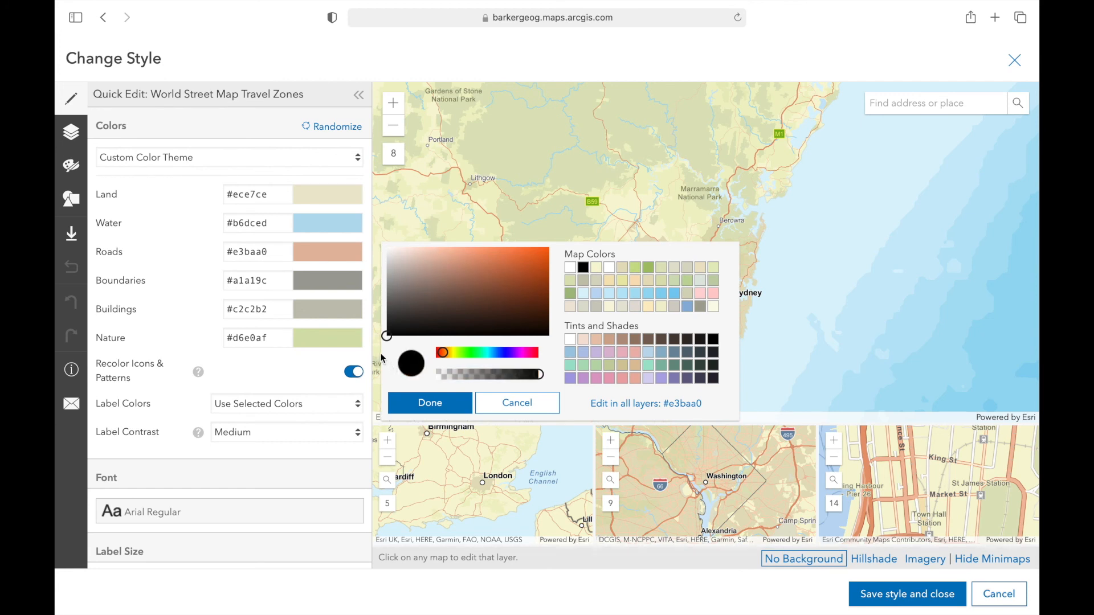
left_click(431, 404)
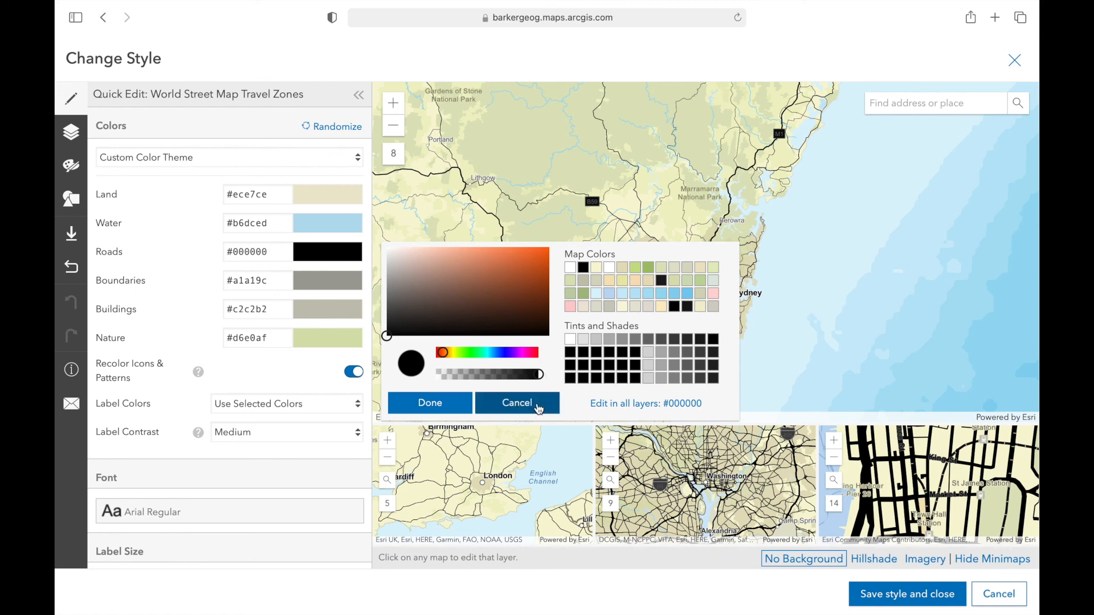
left_click(447, 403)
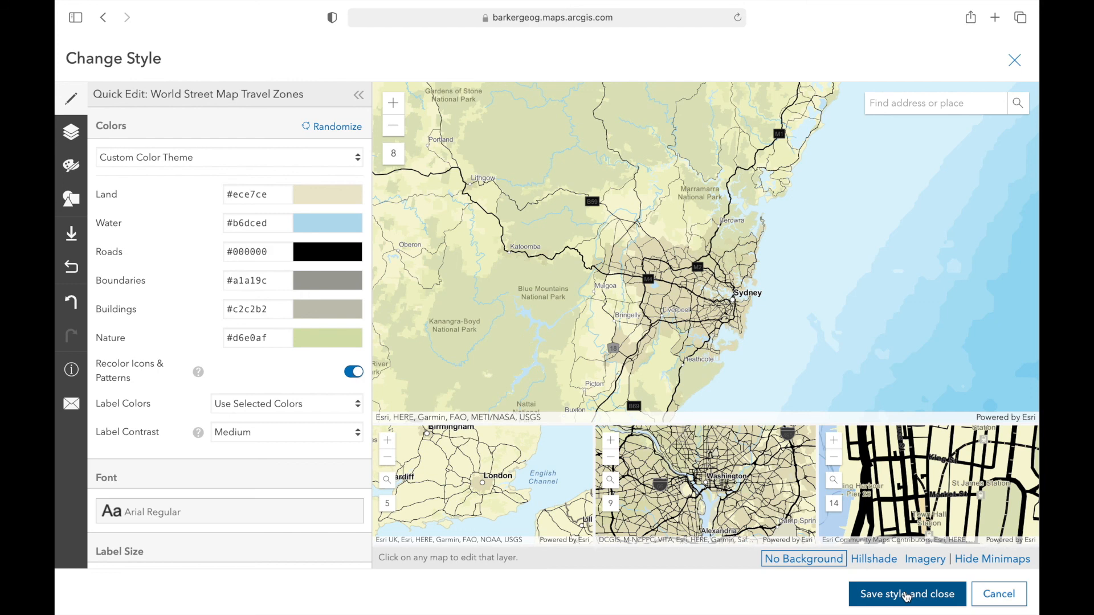
left_click(908, 597)
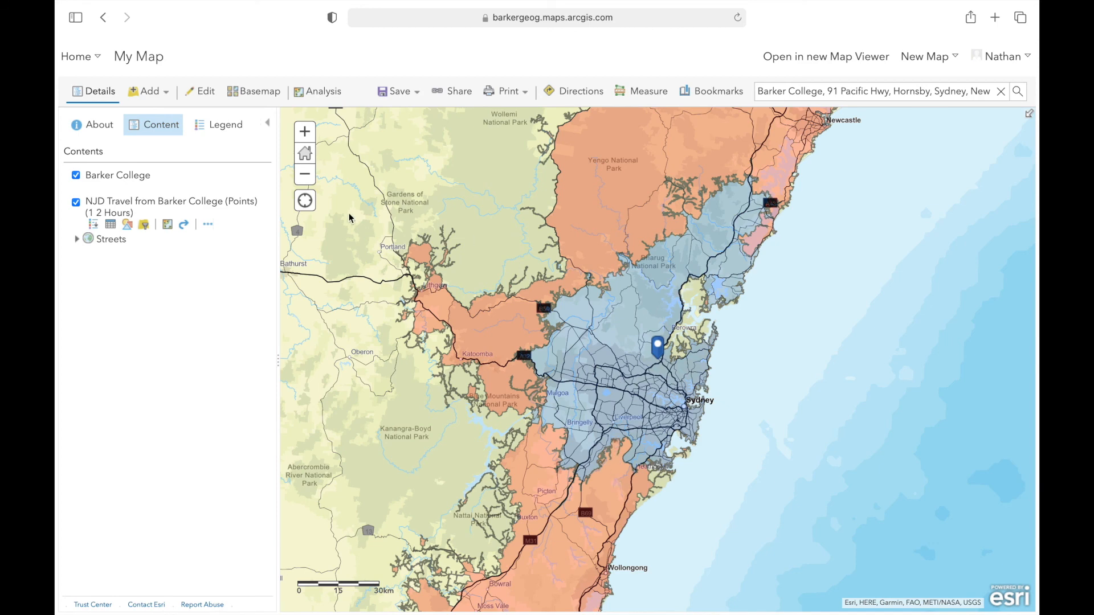
Examine the road network within the 1-hour and 2-hour driving areas from Sydney northwards
left_click(304, 132)
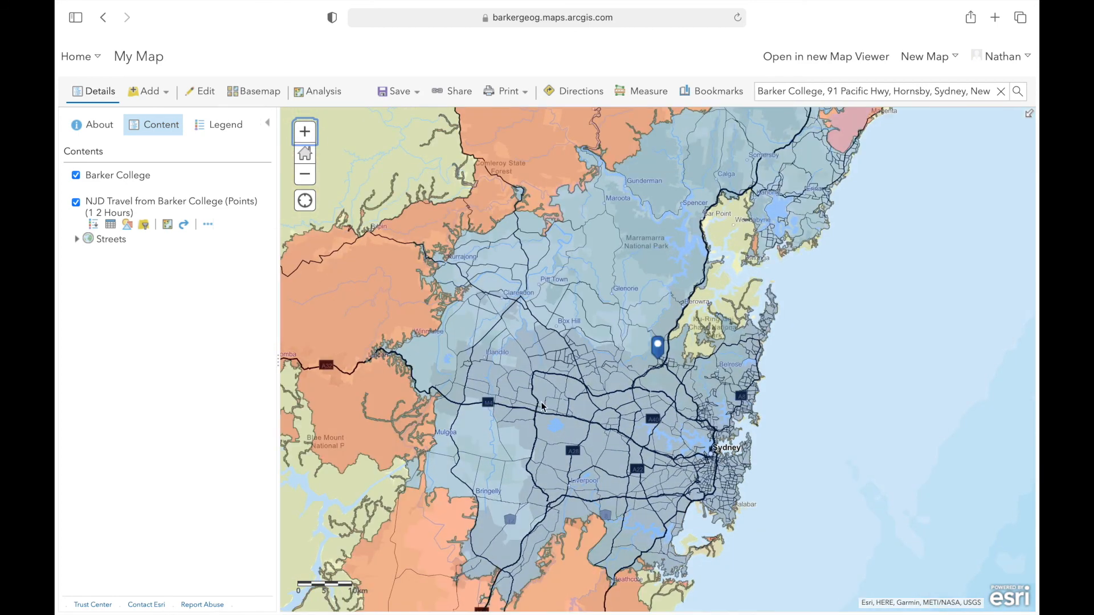
mouse_move(608, 358)
left_mouse_down()
mouse_move(593, 446)
mouse_move(556, 520)
left_mouse_up()
left_click_drag(661, 262, 621, 473)
left_click_drag(713, 266, 675, 355)
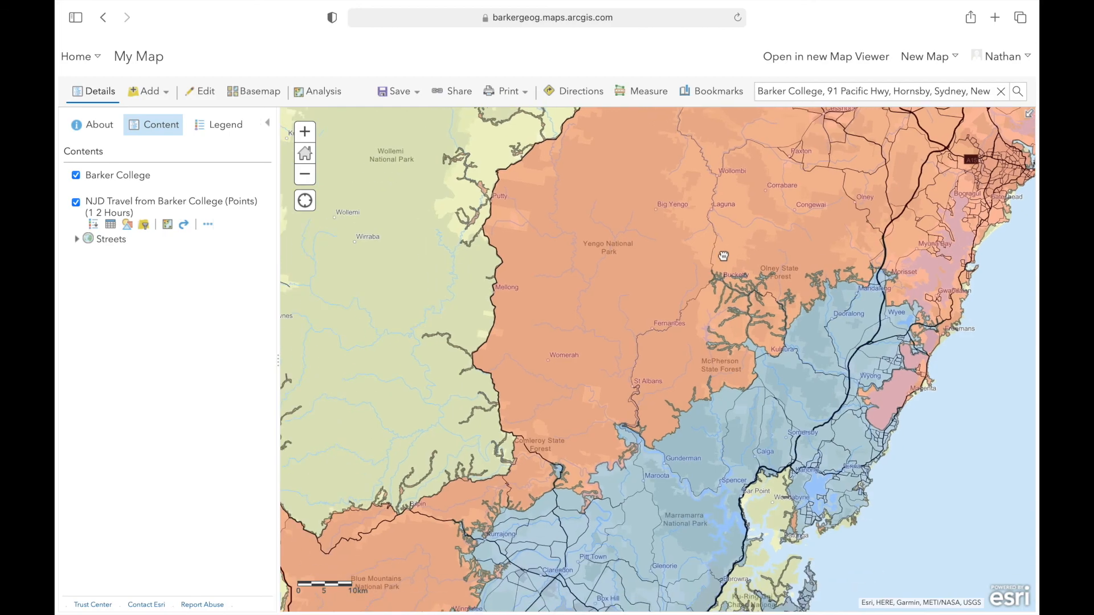